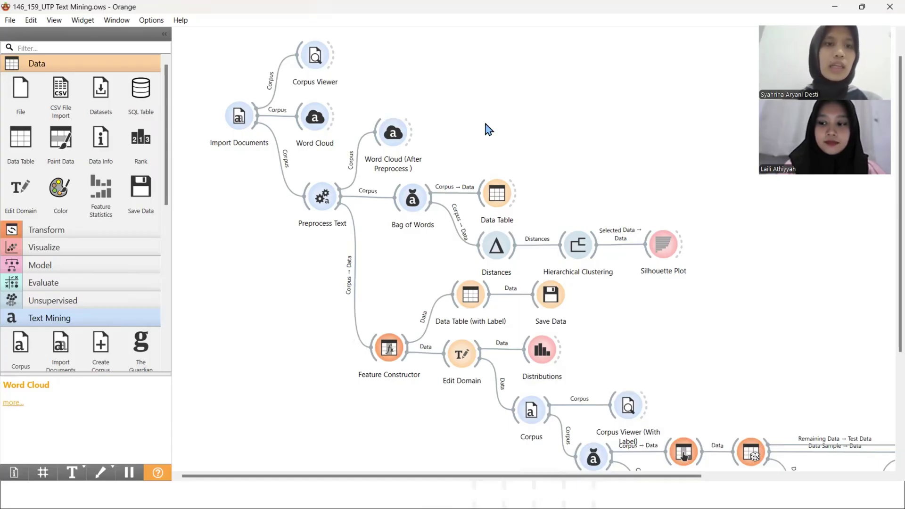
Step: Review the source folder, language and CoNLL-U import options of the Import Documents widget
scroll(485, 129, "up", 1)
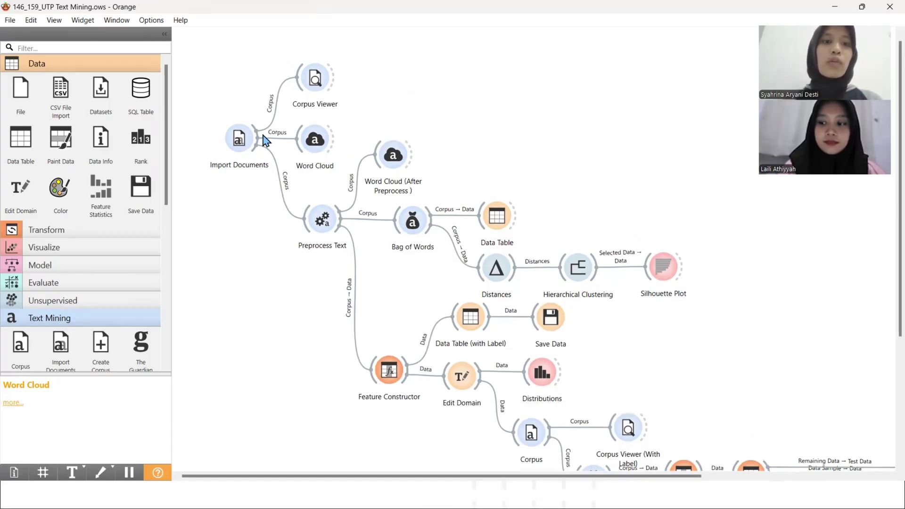
double_click(241, 144)
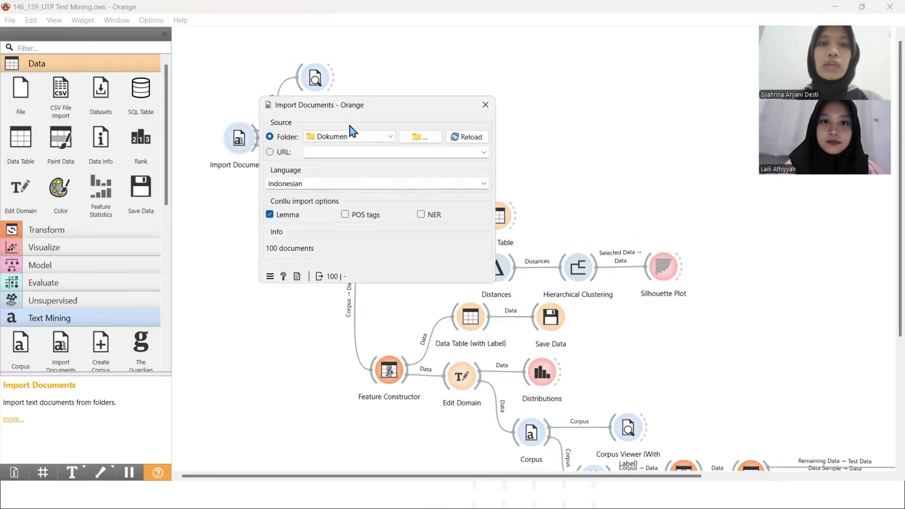
left_click_drag(387, 113, 424, 116)
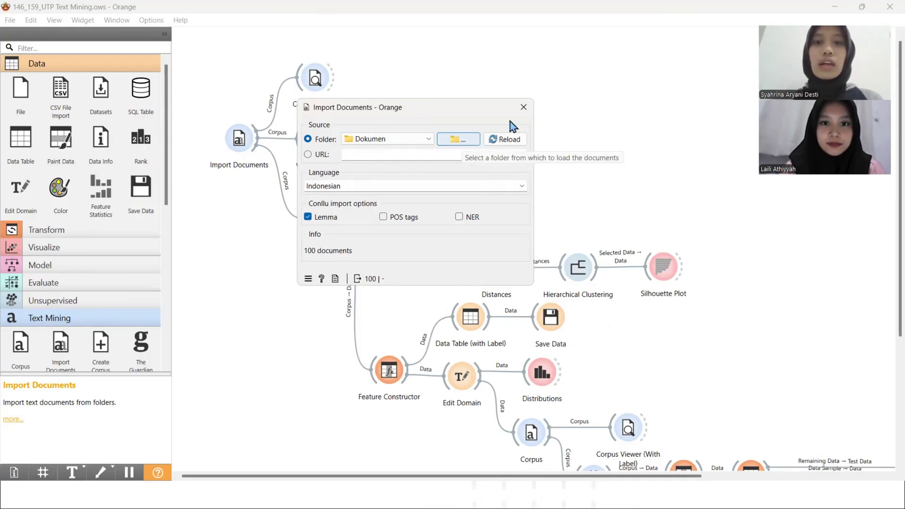
key("Escape")
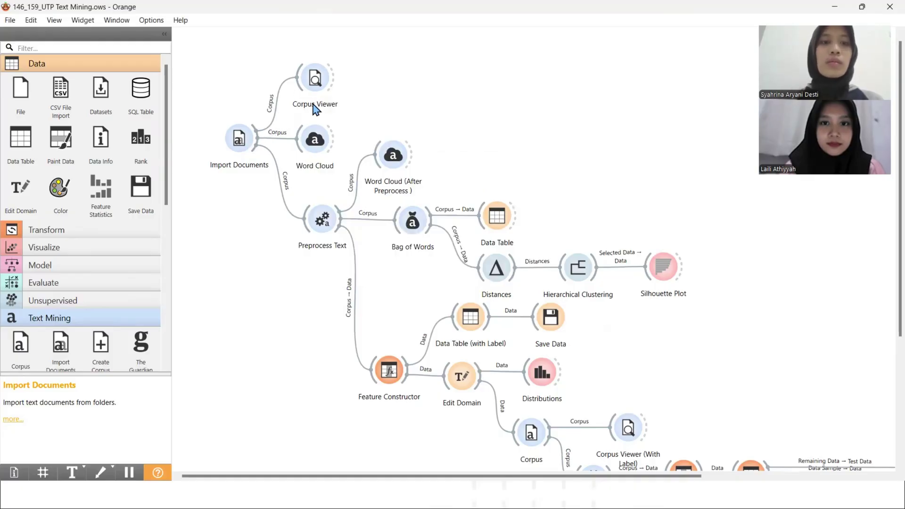
Step: Inspect documents 90 and 100 in the Corpus Viewer, and view the word cloud of the unprocessed corpus
double_click(315, 80)
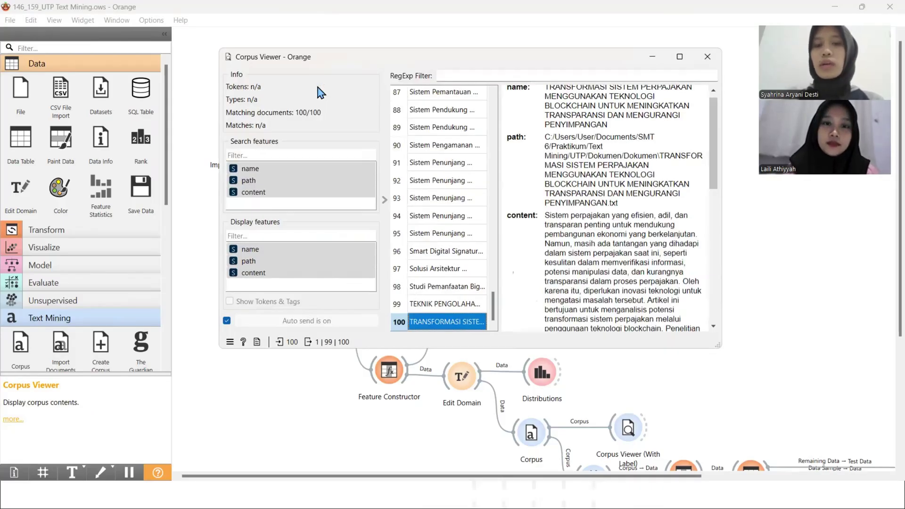
left_click(415, 149)
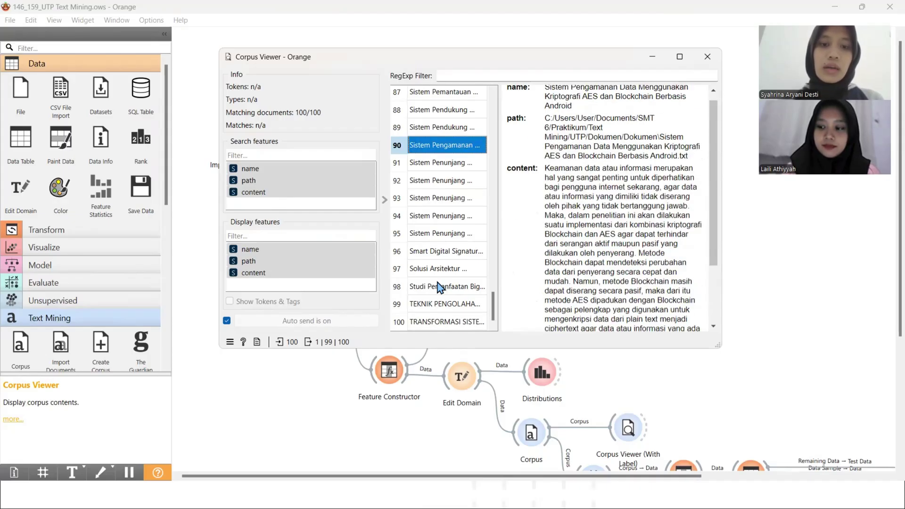
left_click(427, 324)
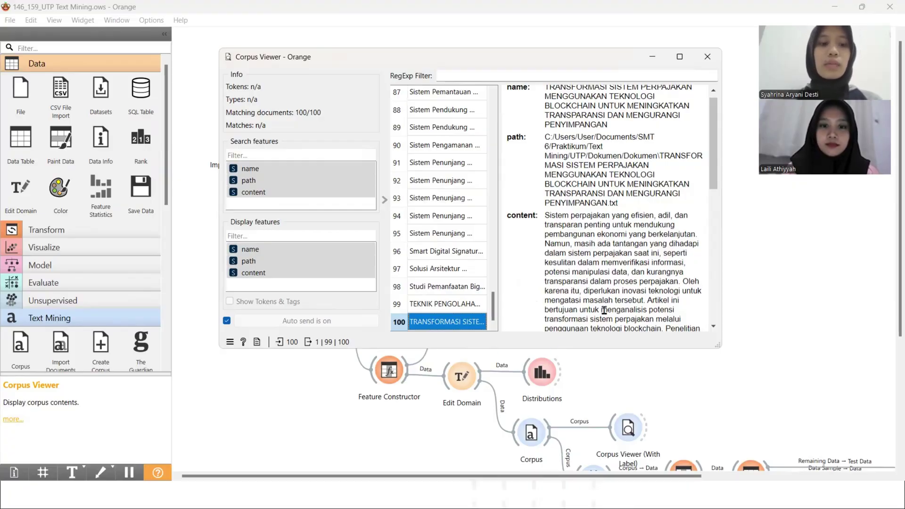
left_click(707, 57)
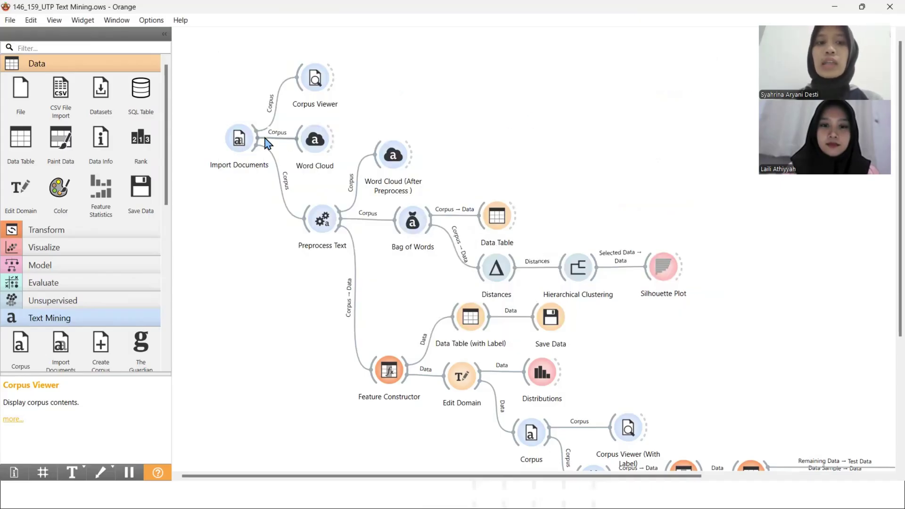
double_click(325, 146)
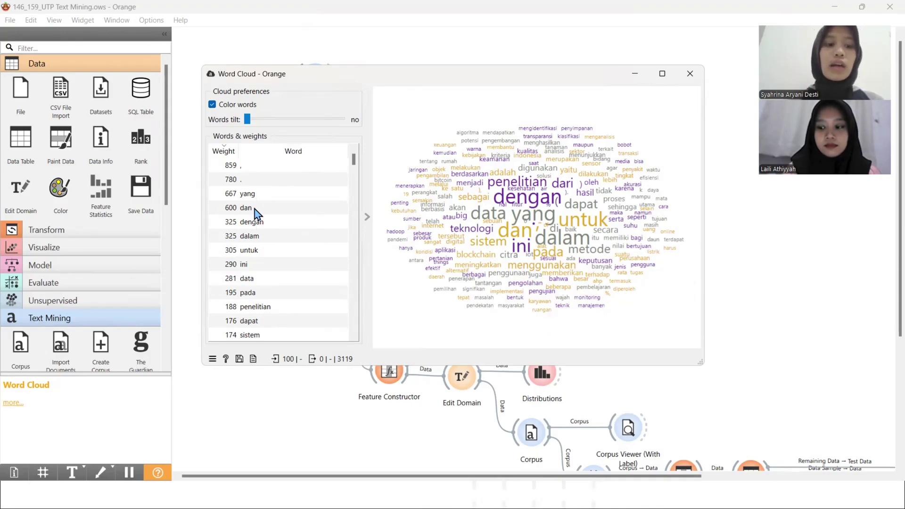
left_click(689, 76)
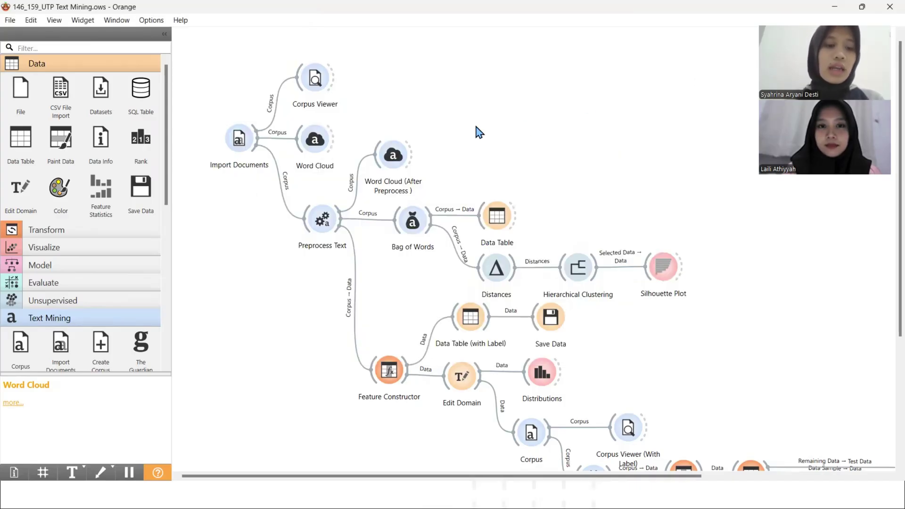
Step: Review the transformation, tokenization and filtering settings of the Preprocess Text widget, including the stopword and lexicon file choices
double_click(325, 219)
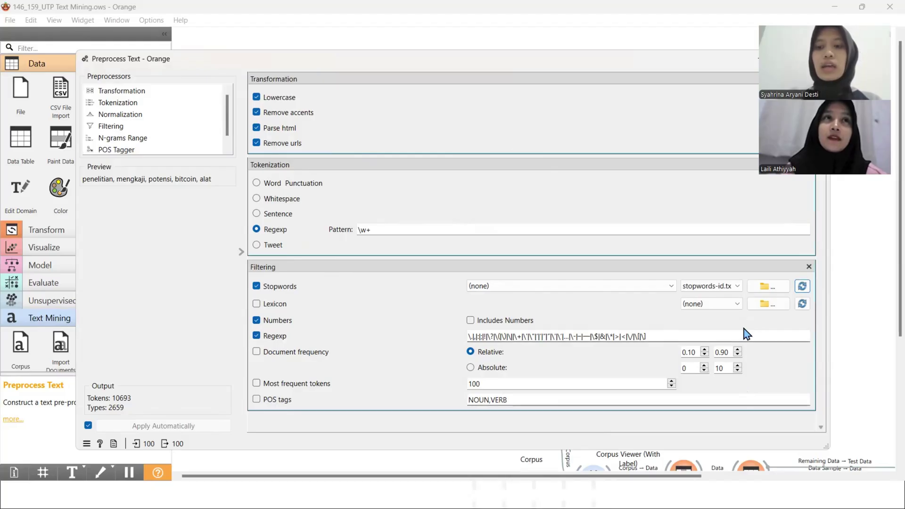
left_click(717, 293)
left_click(709, 297)
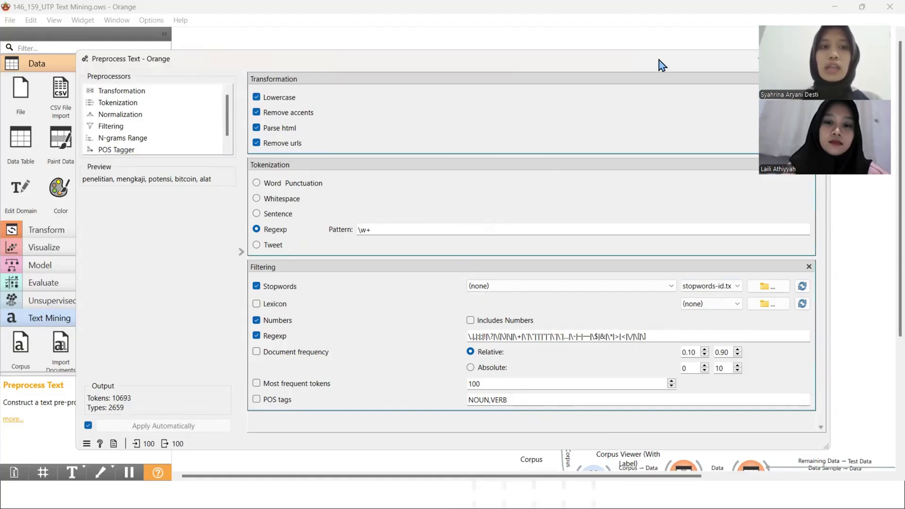
left_click_drag(651, 60, 588, 58)
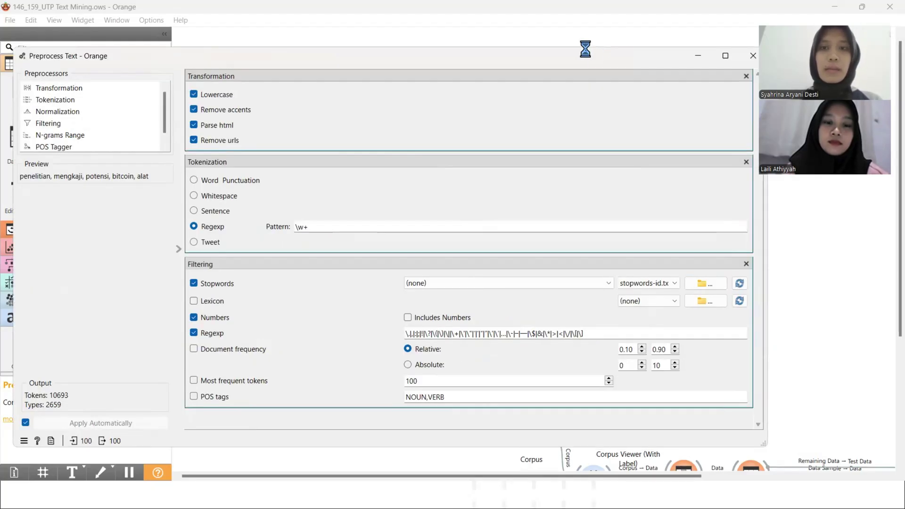
left_click(749, 56)
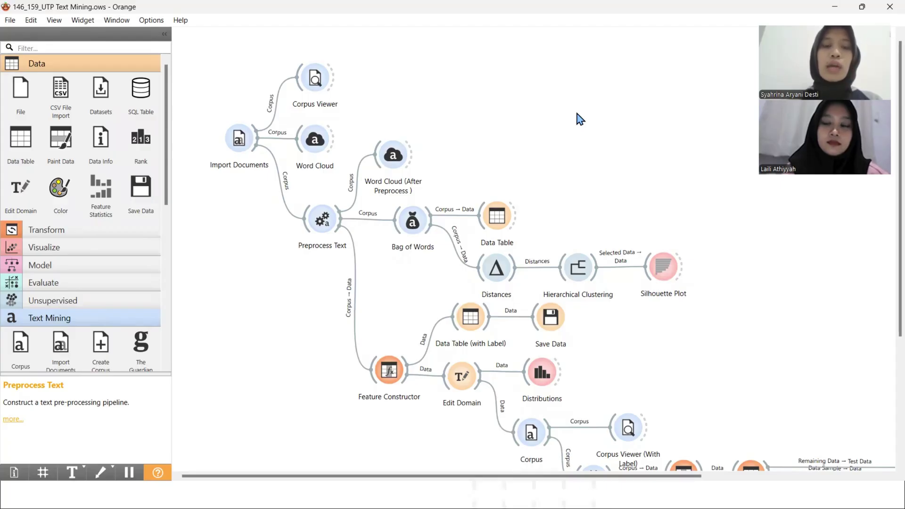
Step: Examine the words and weights in the word cloud generated after preprocessing
double_click(402, 161)
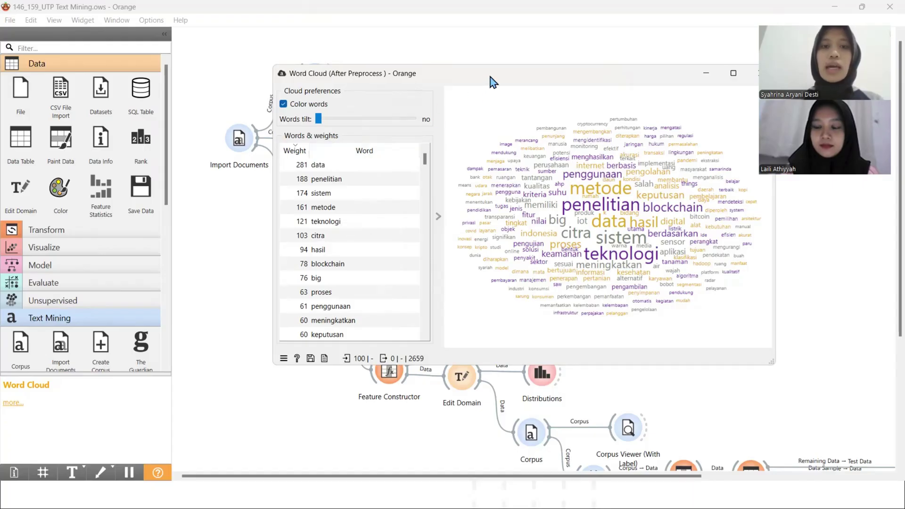
left_click_drag(493, 82, 442, 82)
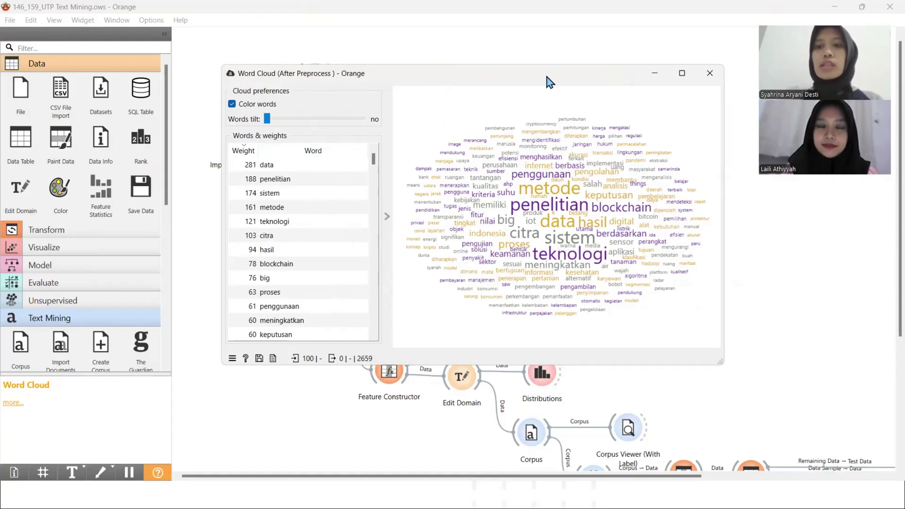
left_click(707, 76)
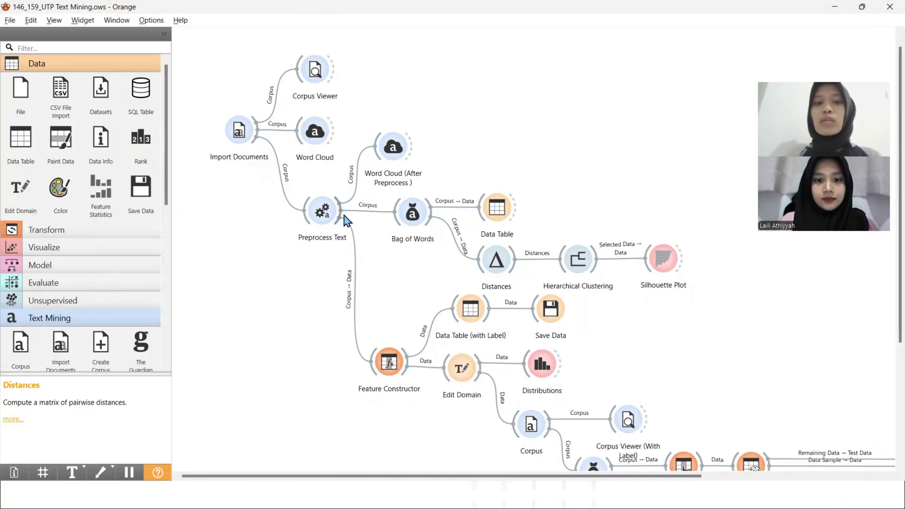
Step: Check the Bag of Words weighting options and inspect the resulting word weights in the connected Data Table
double_click(412, 214)
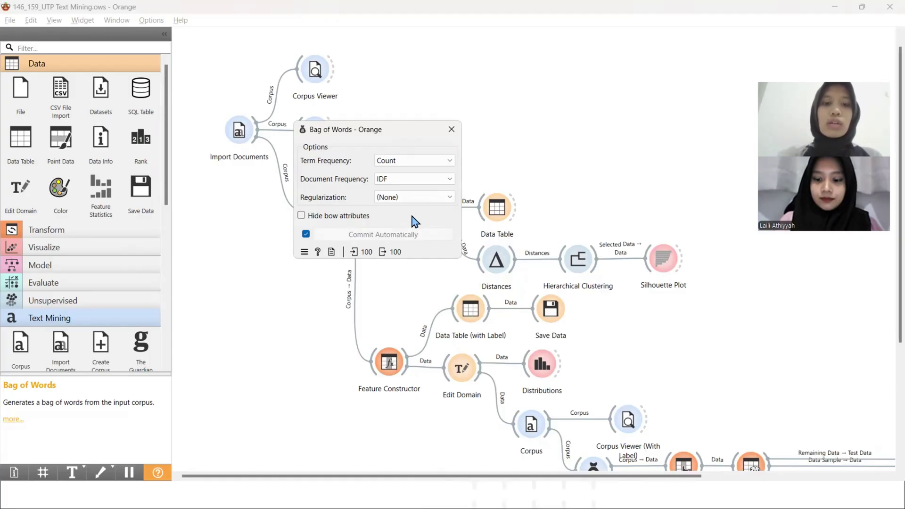
left_click(448, 132)
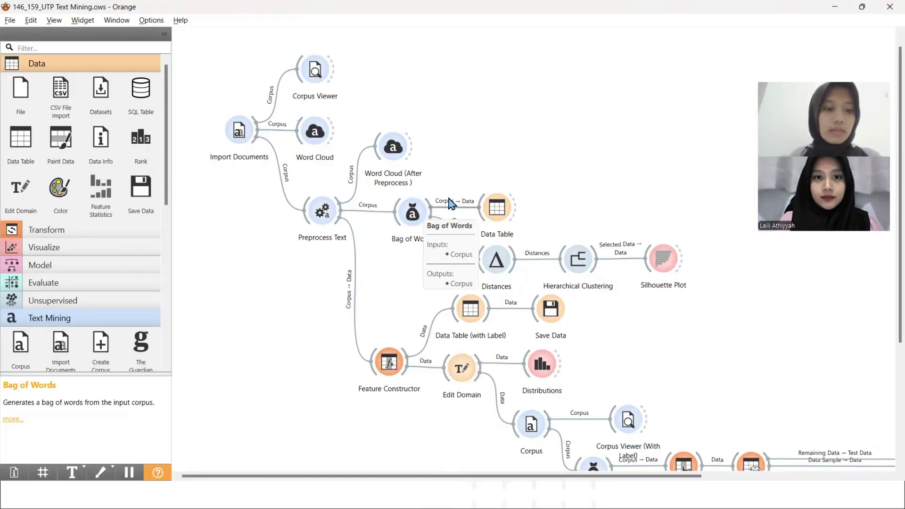
double_click(497, 209)
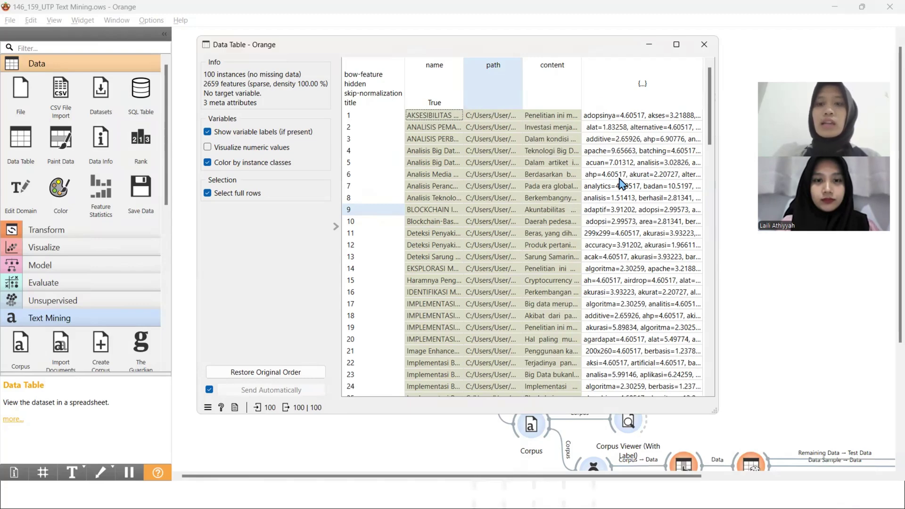
left_click(613, 106)
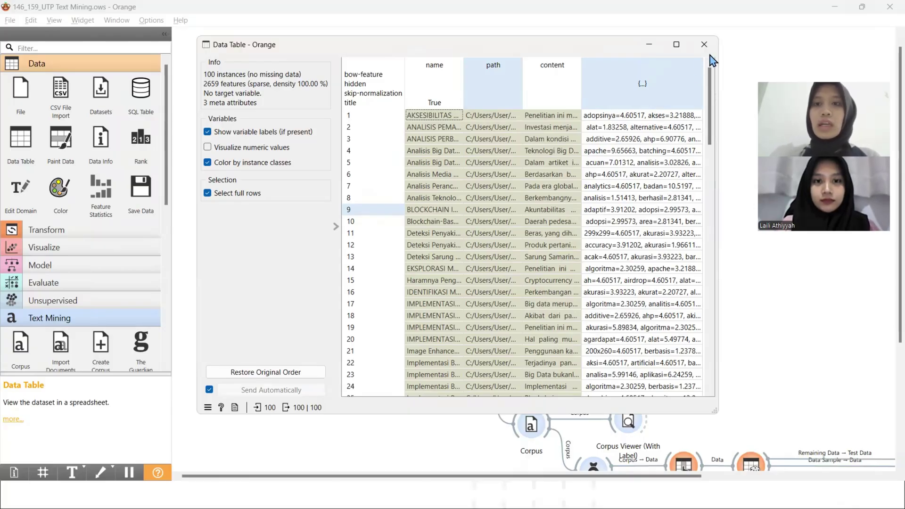
left_click(706, 46)
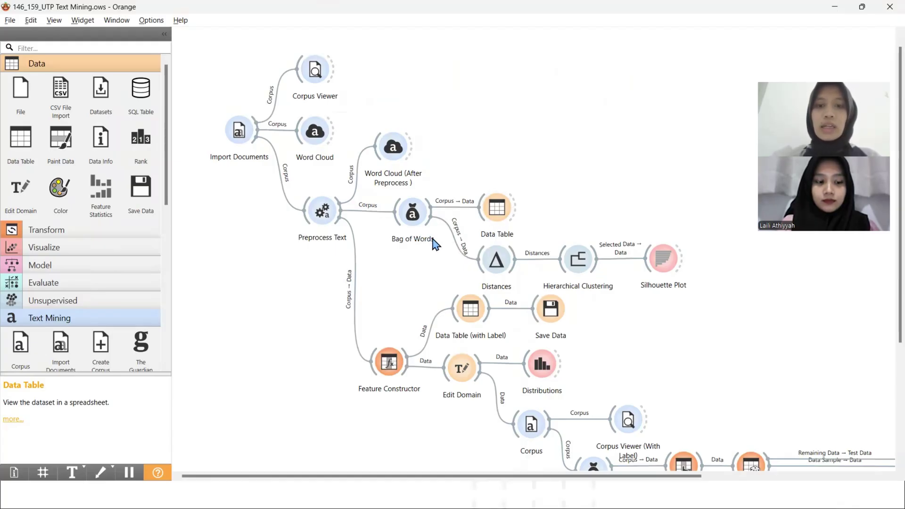
Step: Check the comparison and metric settings of the Distances widget and the linkage method of Hierarchical Clustering
double_click(497, 263)
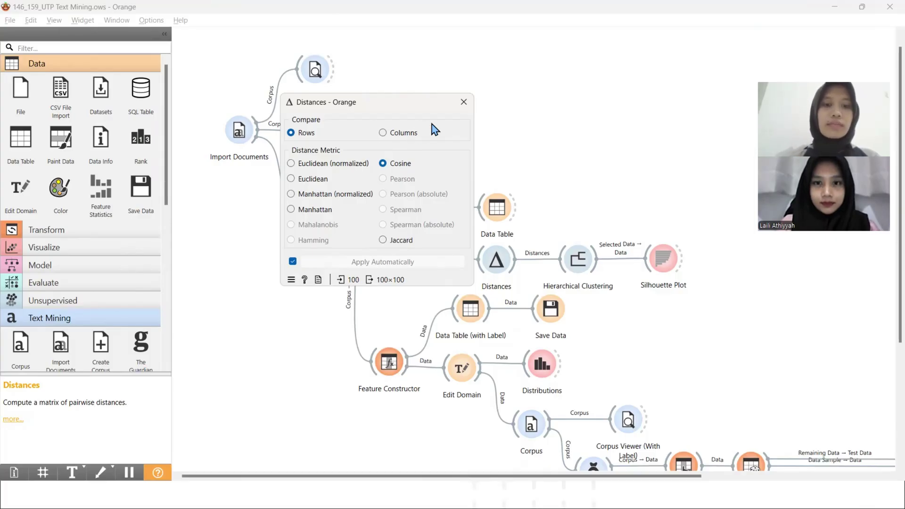
left_click(460, 100)
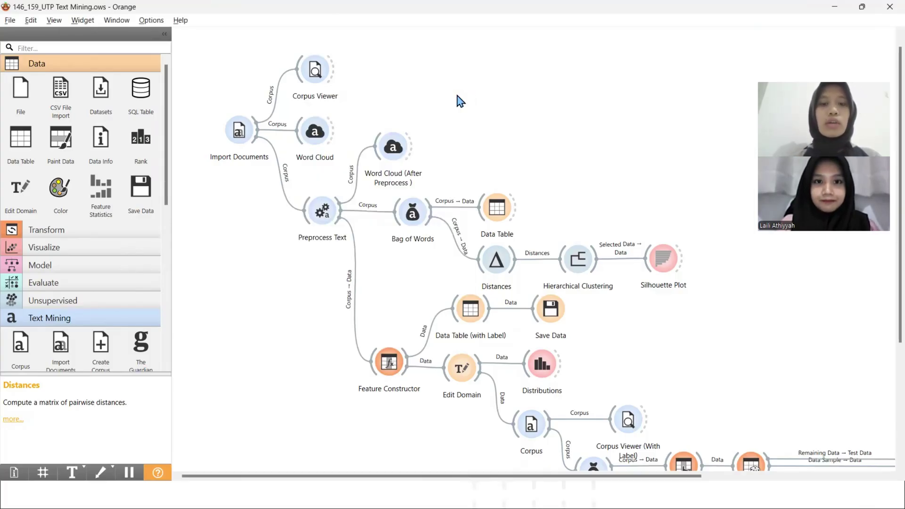
scroll(459, 101, "right", 5)
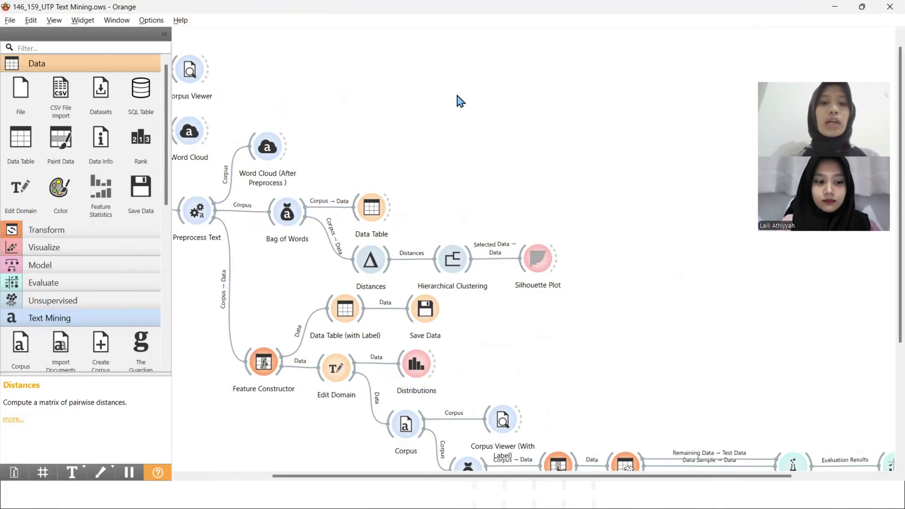
double_click(452, 257)
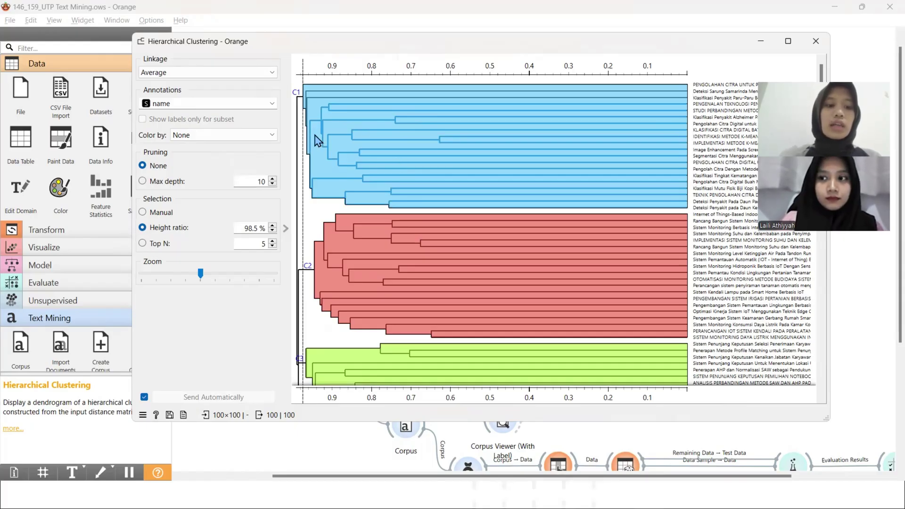
left_click(225, 76)
left_click(228, 84)
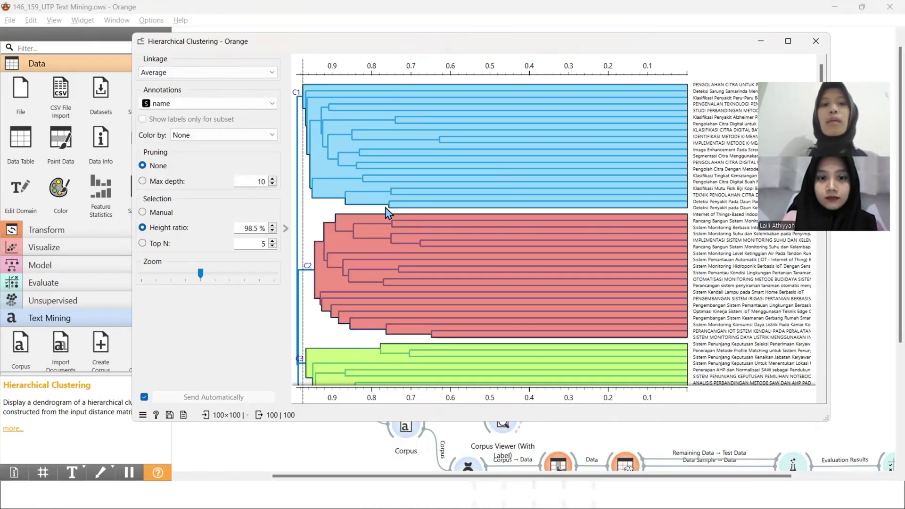
Step: Look through the coloured clusters C1 to C5 in the Hierarchical Clustering dendrogram
scroll(387, 213, "down", 2)
scroll(387, 213, "down", 3)
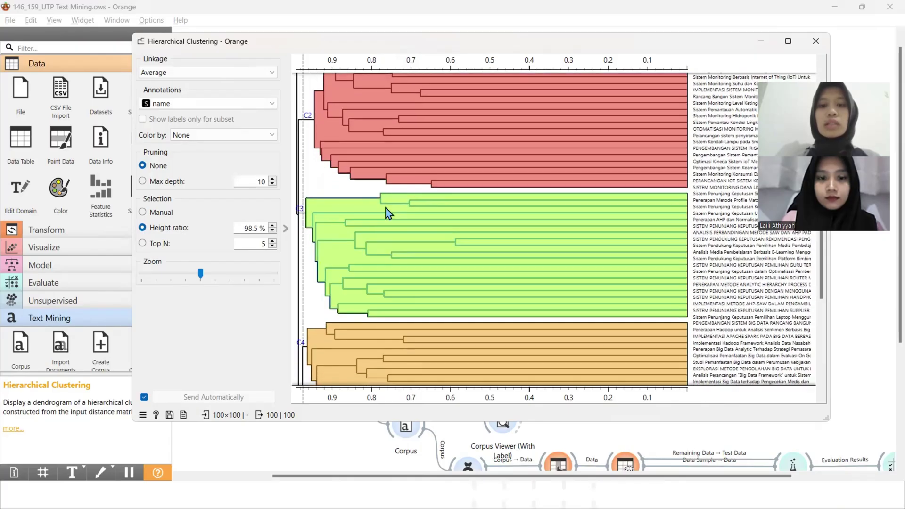
scroll(387, 213, "down", 3)
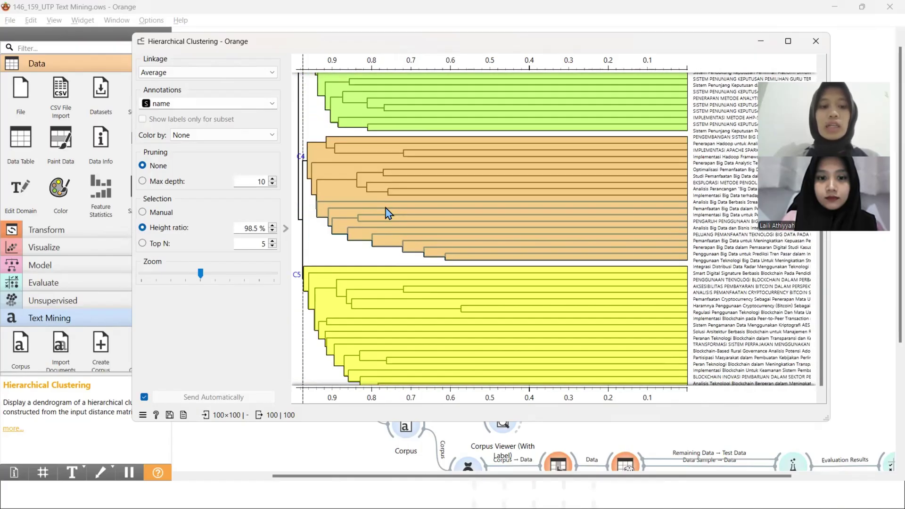
scroll(387, 213, "up", 3)
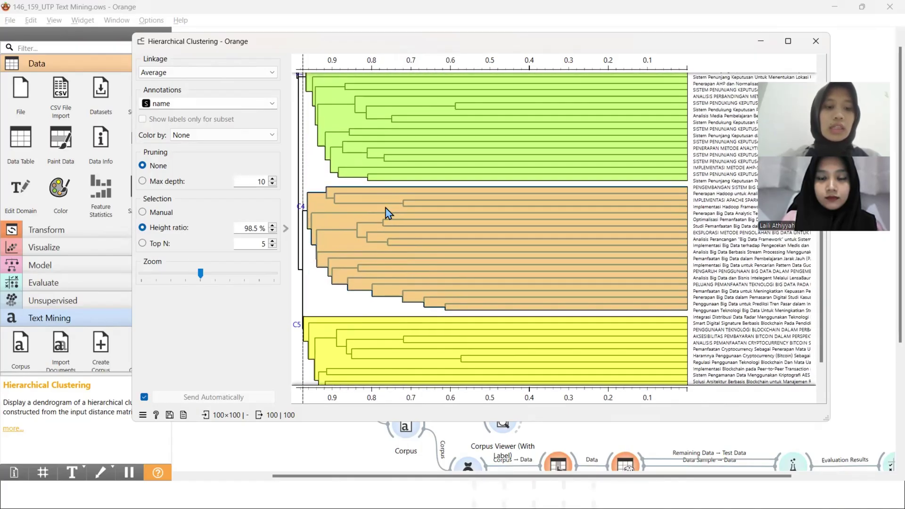
scroll(387, 213, "up", 2)
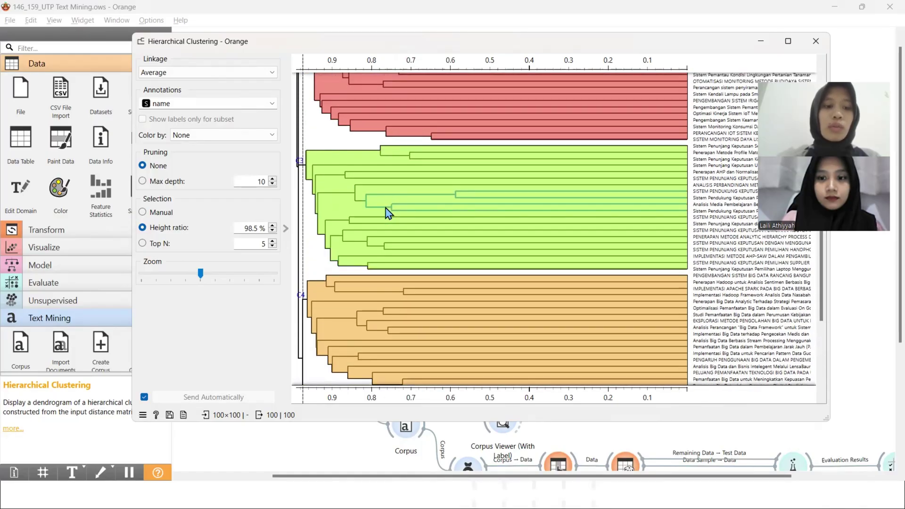
scroll(388, 213, "up", 1)
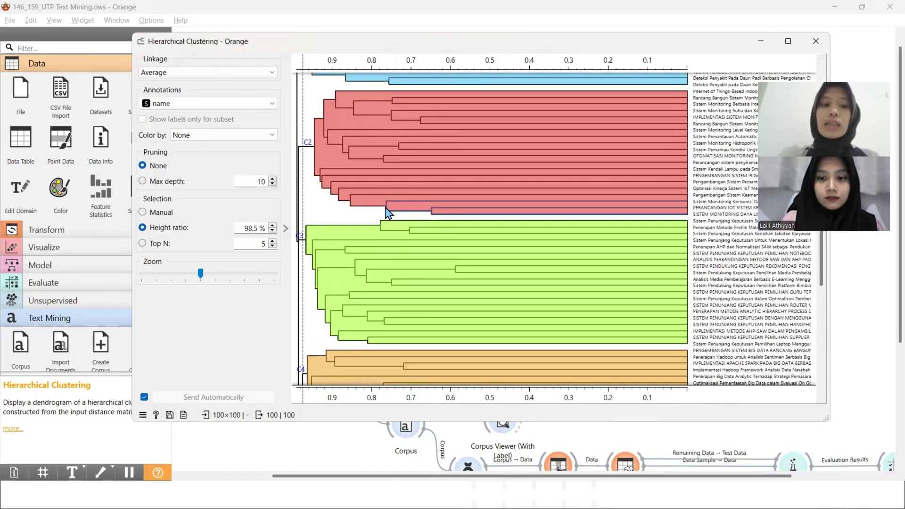
scroll(387, 213, "up", 2)
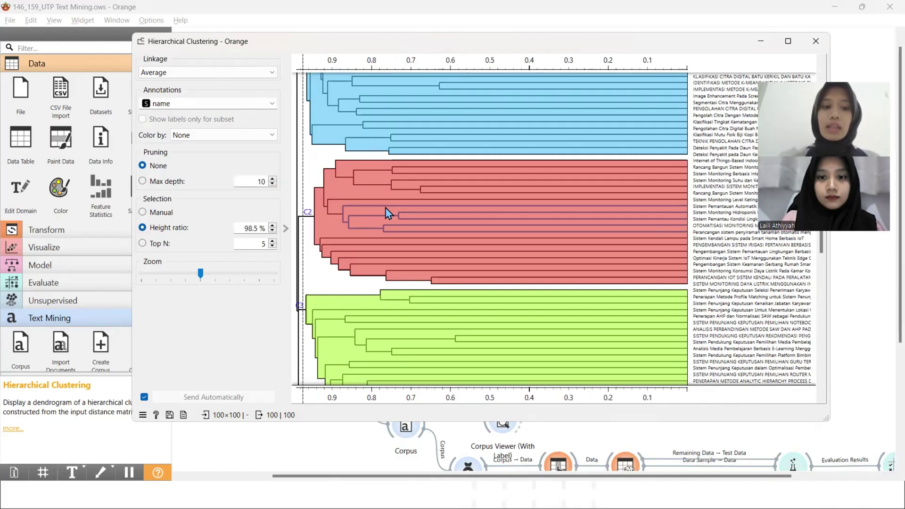
scroll(388, 212, "up", 2)
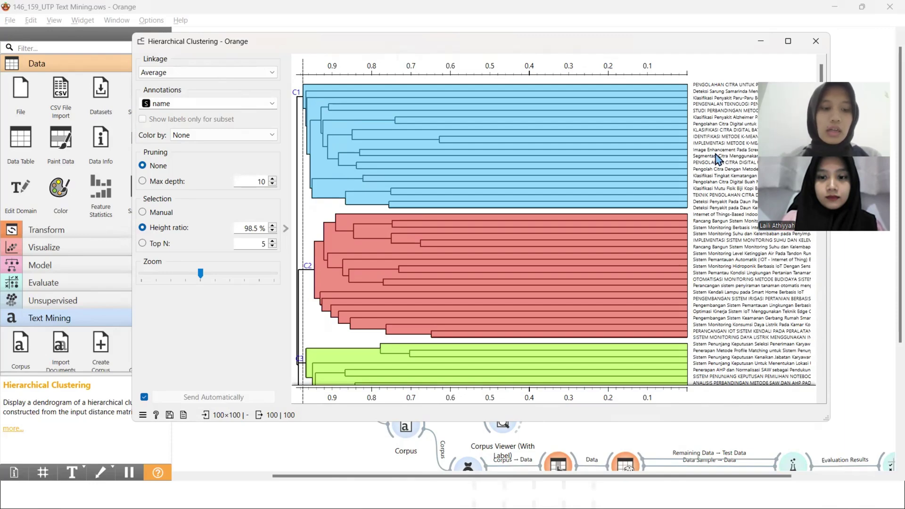
Step: Compare the document titles grouped under each dendrogram cluster and close the Hierarchical Clustering view
scroll(717, 158, "down", 3)
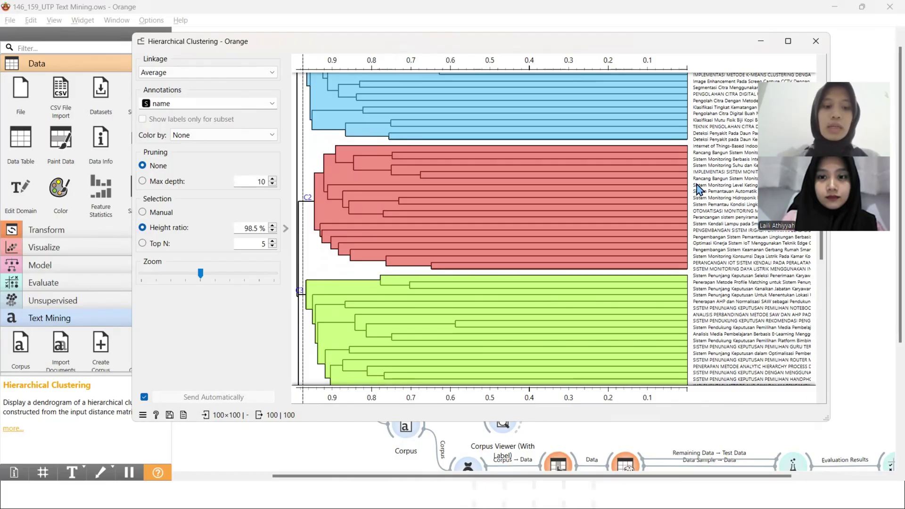
scroll(699, 189, "up", 4)
scroll(699, 189, "down", 2)
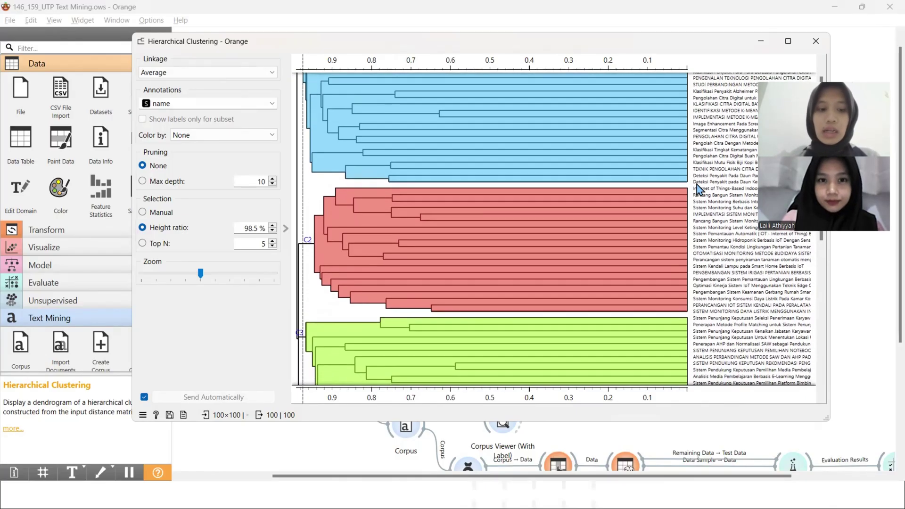
scroll(699, 189, "down", 6)
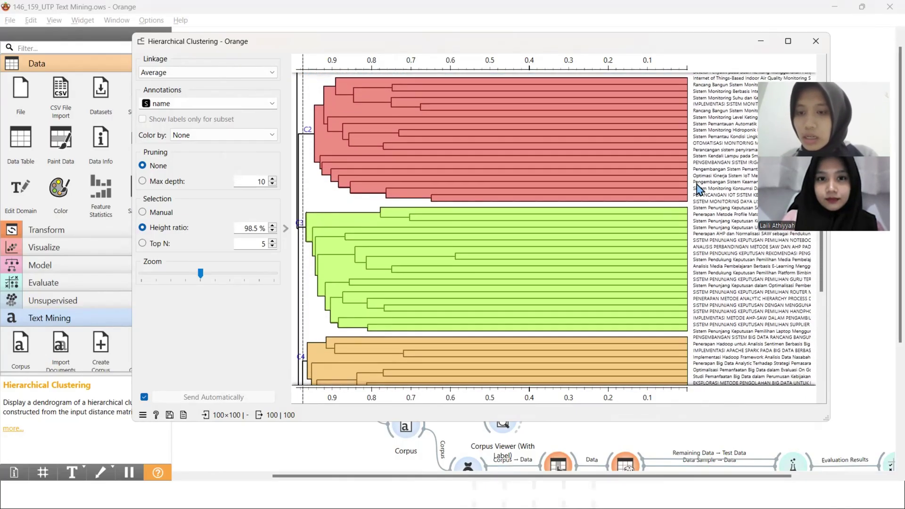
scroll(699, 189, "down", 11)
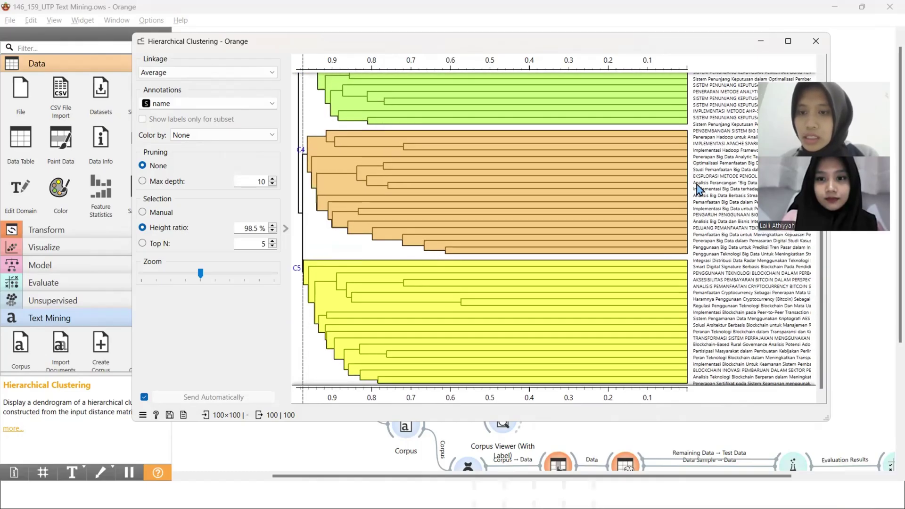
scroll(699, 234, "up", 3)
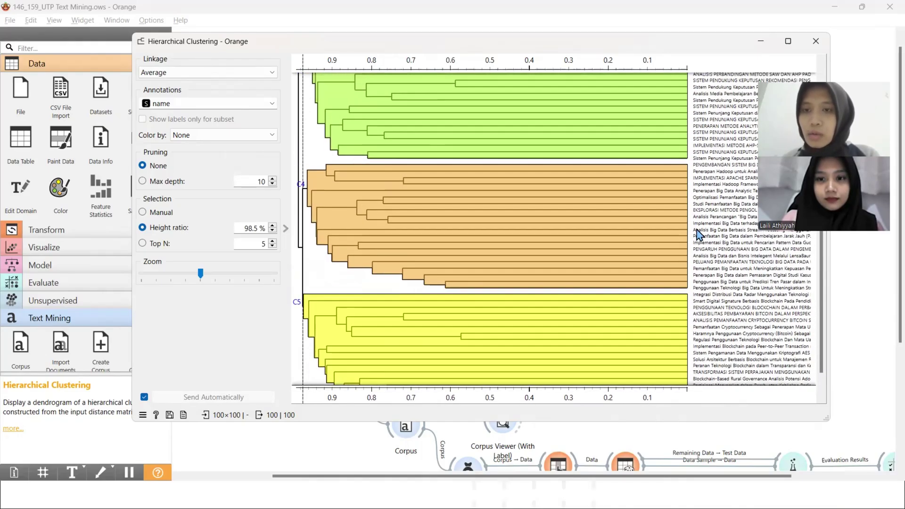
scroll(699, 234, "up", 5)
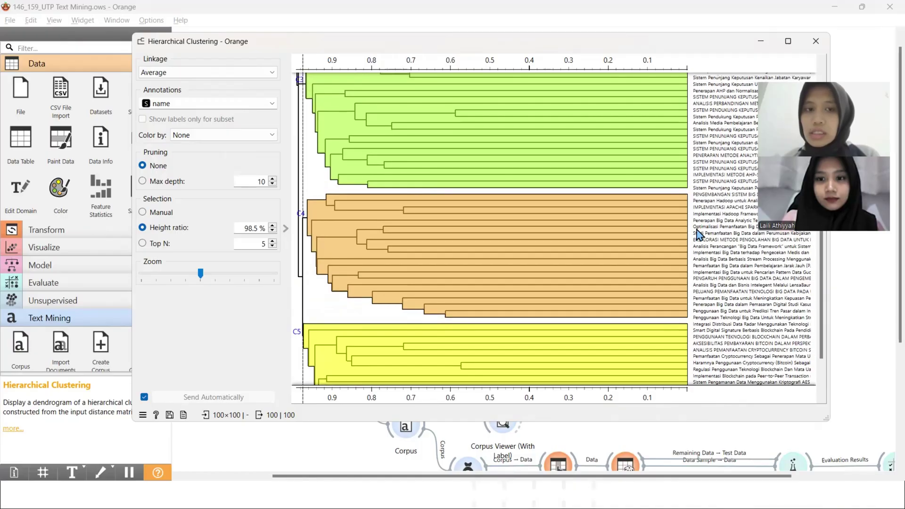
scroll(699, 234, "up", 5)
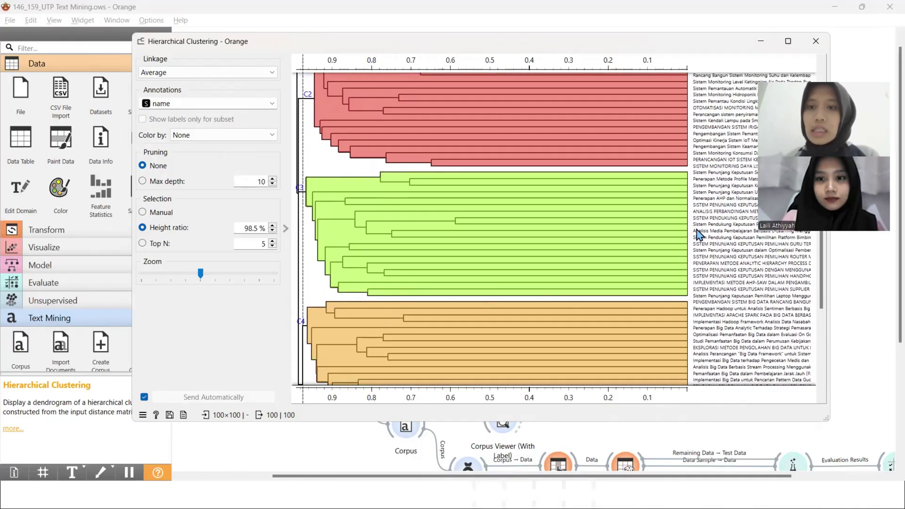
scroll(699, 234, "up", 3)
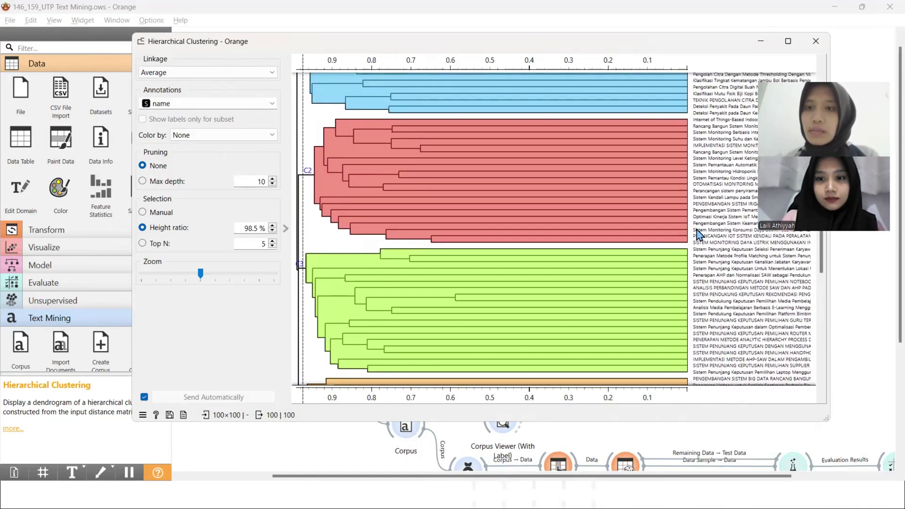
scroll(699, 234, "up", 3)
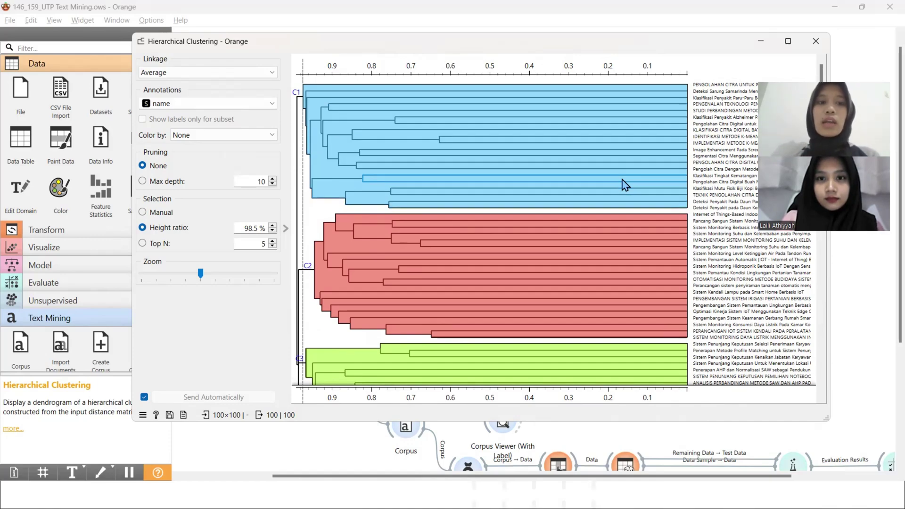
scroll(625, 185, "down", 3)
scroll(626, 185, "up", 3)
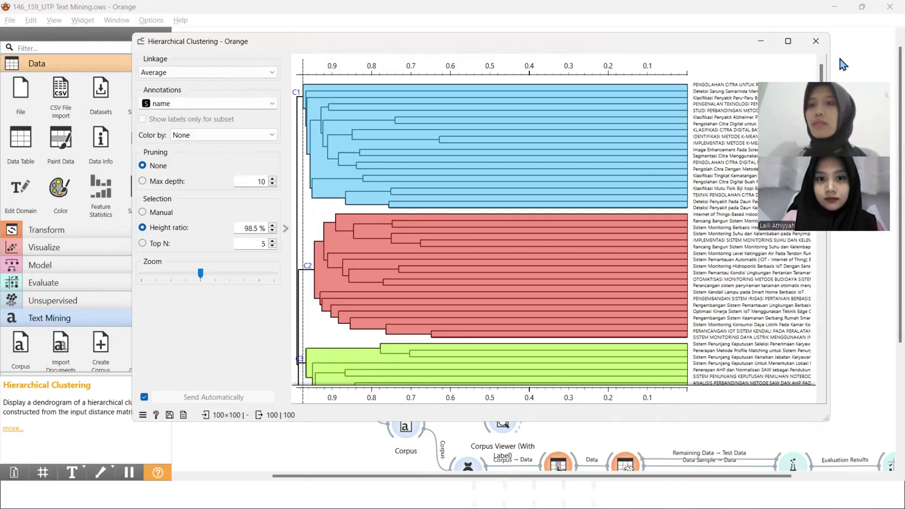
left_click(816, 41)
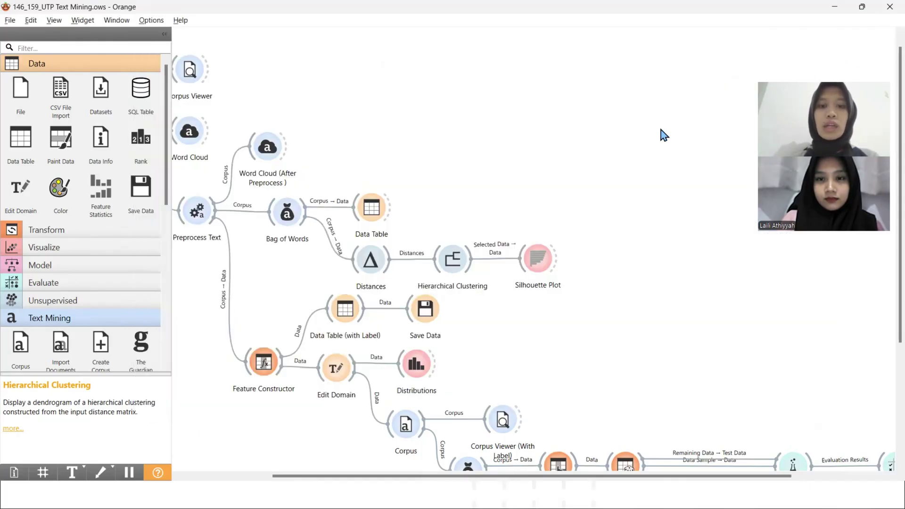
Step: Inspect the Silhouette Plot of the clusters, including its distance and grouping settings, and close it
scroll(550, 190, "down", 1)
scroll(552, 190, "down", 1)
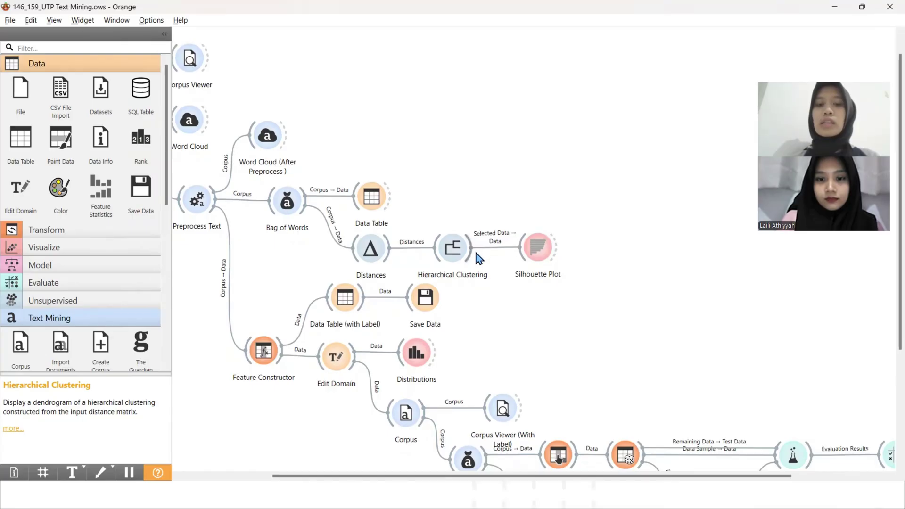
double_click(538, 250)
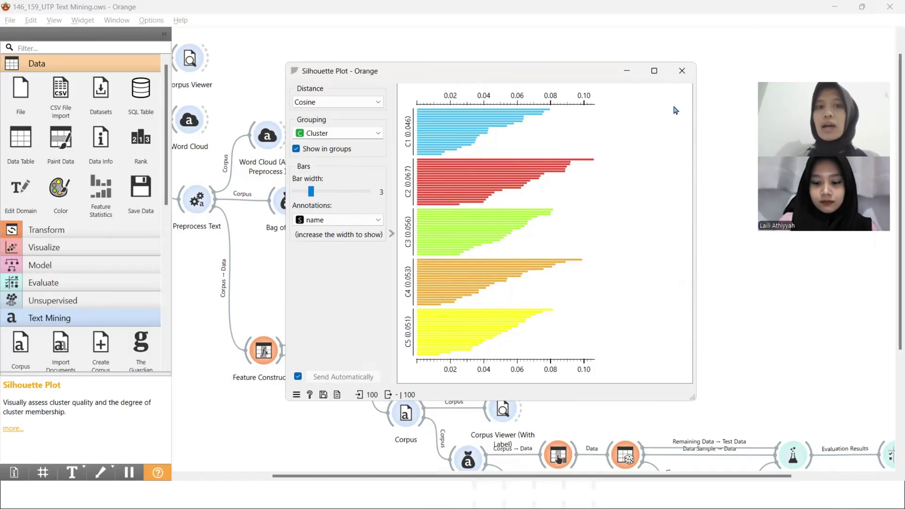
left_click(682, 70)
Step: Look over the workflow branches that run from Import Documents through Feature Constructor to Test and Score
scroll(597, 101, "left", 3)
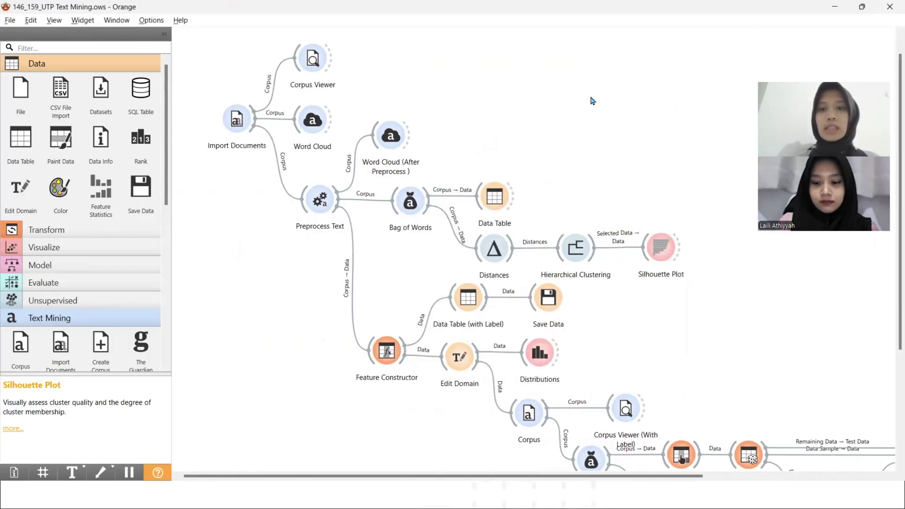
scroll(592, 101, "right", 1)
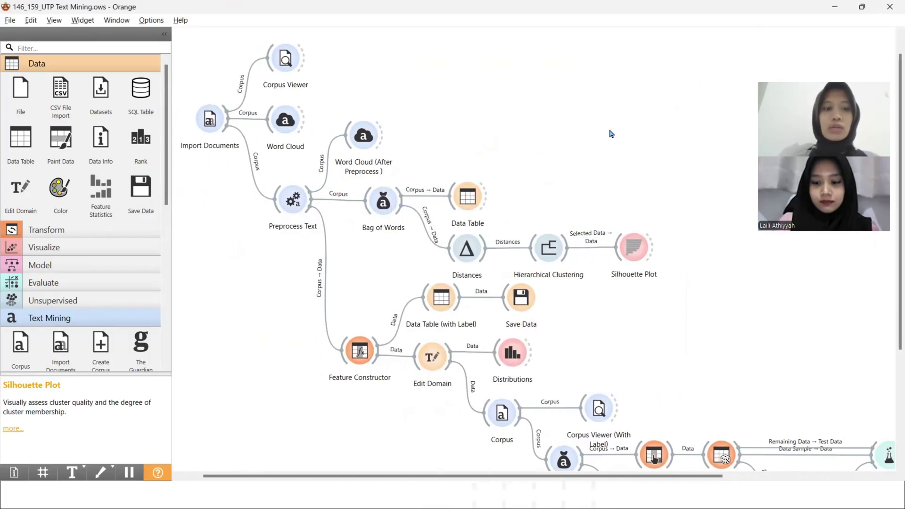
scroll(612, 134, "right", 1)
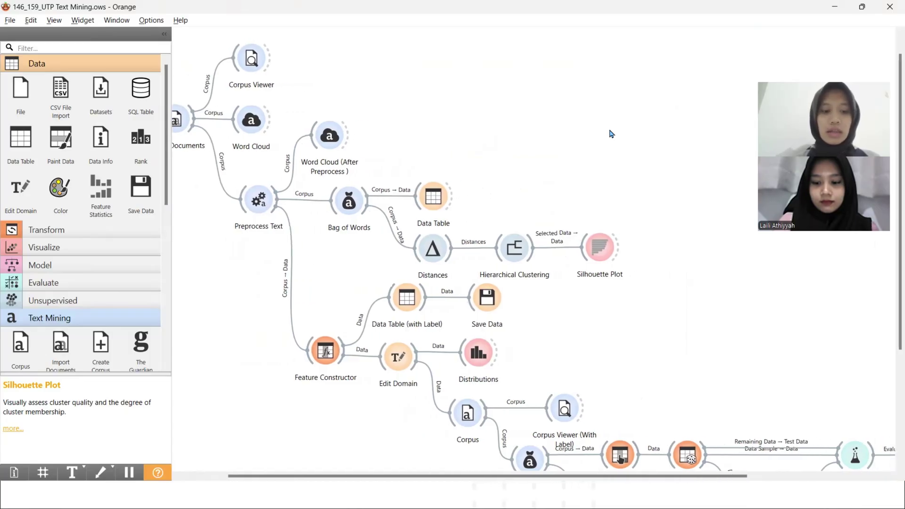
scroll(611, 134, "left", 1)
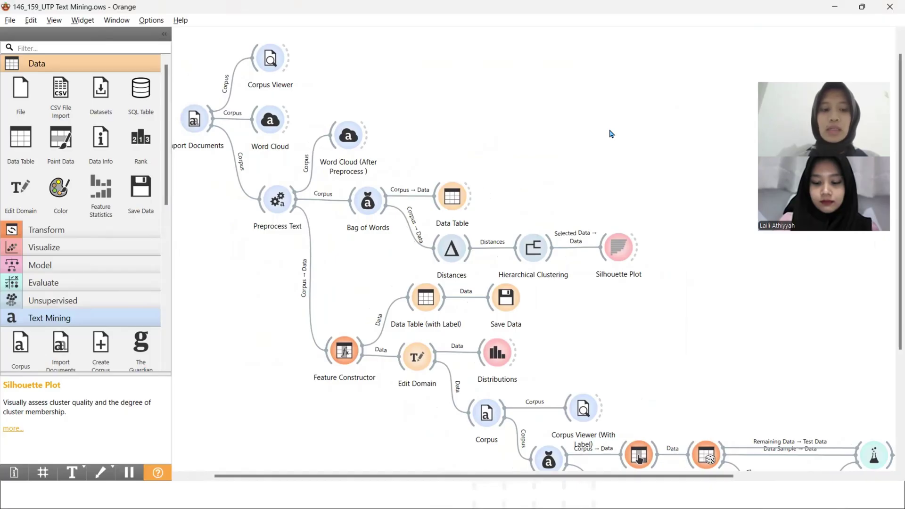
scroll(611, 134, "right", 2)
scroll(618, 182, "down", 2)
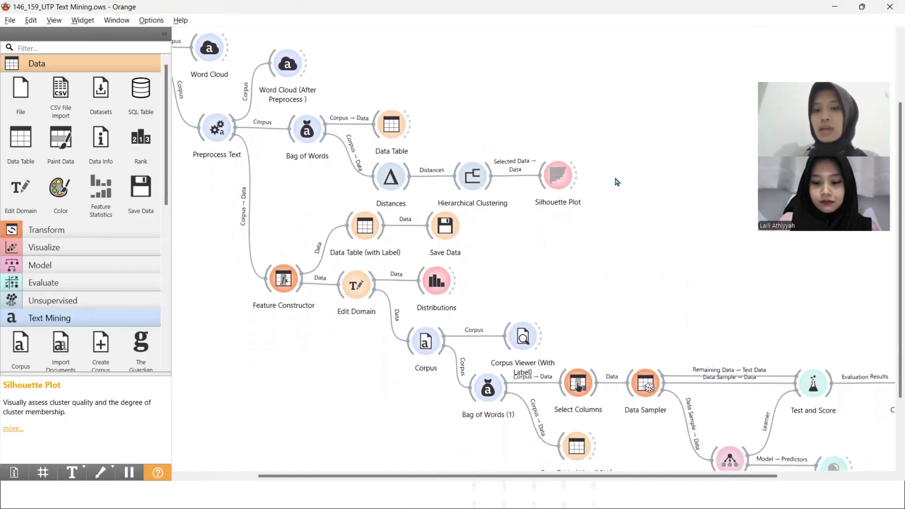
scroll(617, 182, "down", 1)
scroll(618, 182, "right", 1)
scroll(617, 182, "left", 1)
scroll(617, 182, "up", 2)
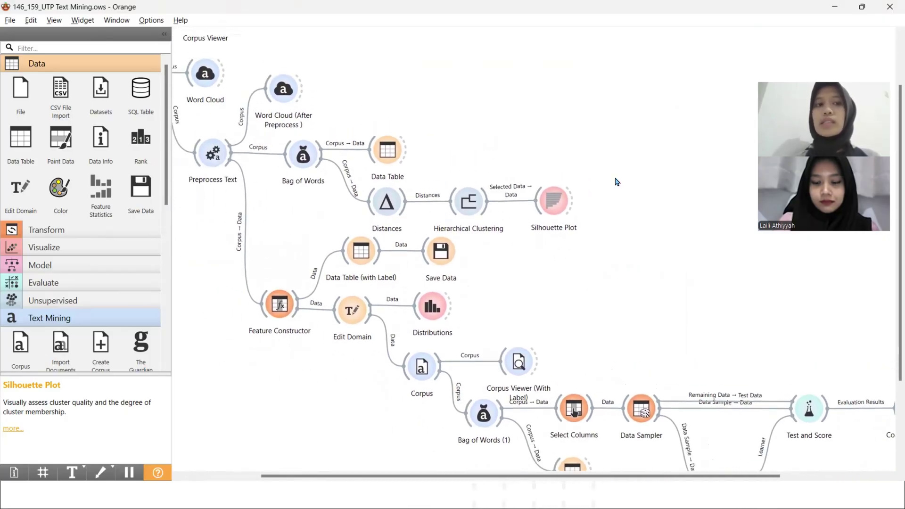
scroll(617, 182, "left", 2)
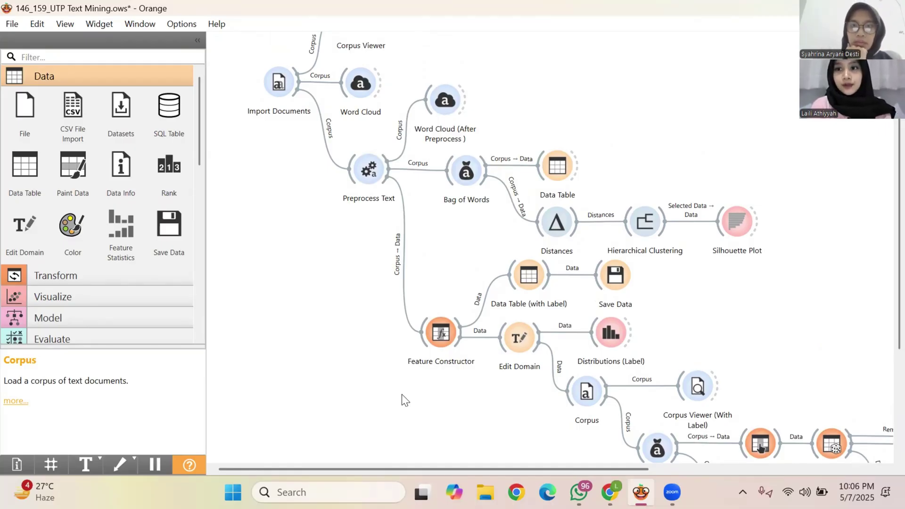
Step: Open the Feature Constructor widget and read its label expression backwards from the end to the Blockchain keyword list
scroll(402, 394, "down", 2)
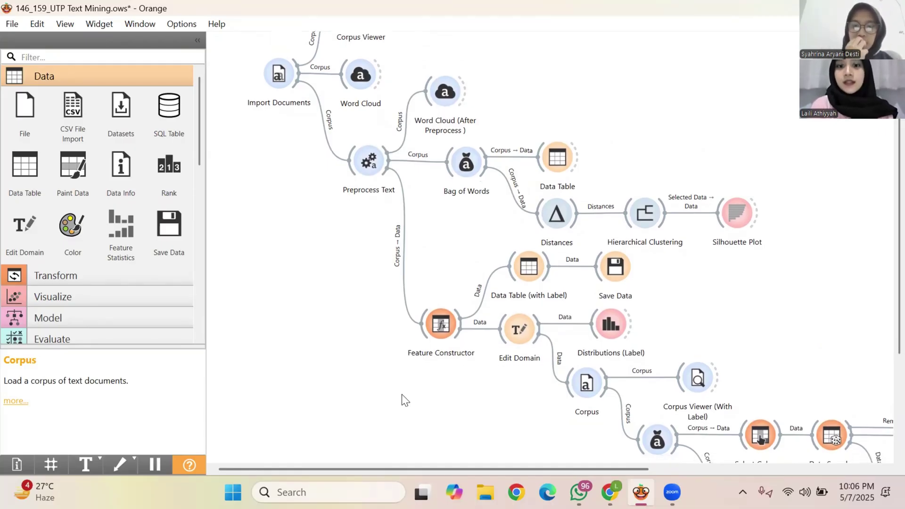
scroll(402, 394, "down", 1)
double_click(446, 321)
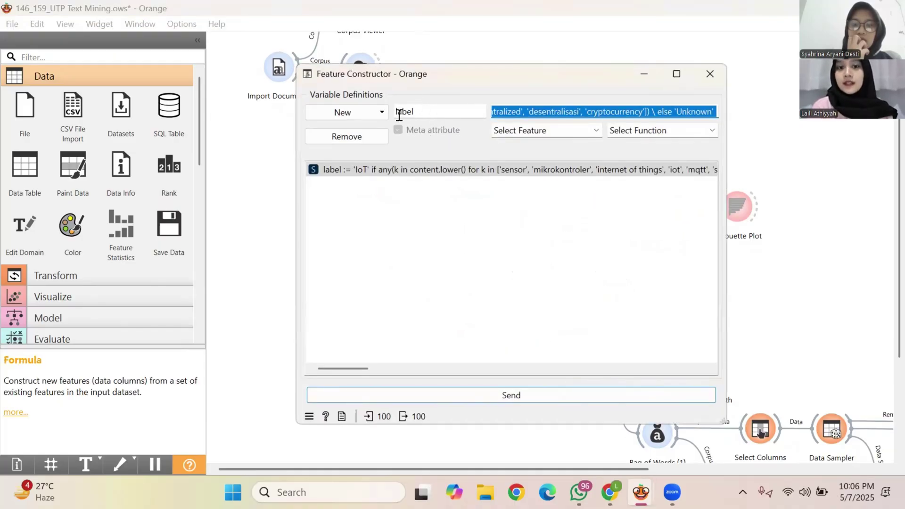
left_click(551, 109)
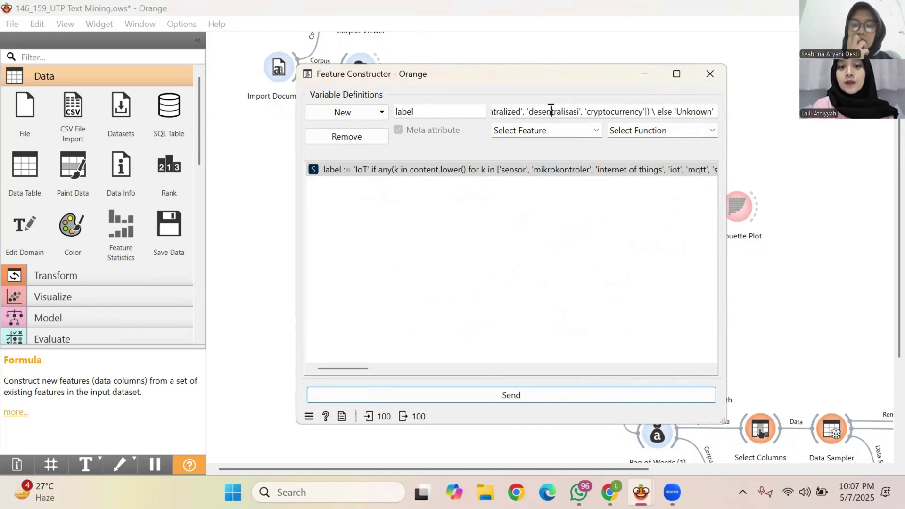
key("Left")
key("Left")
key("Left")
key("Left")
key("Left")
key("Left")
key("Left")
key("Left")
key("Left")
key("Left")
key("Left")
key("Left")
key("Left")
key("Left")
key("Left")
key("Left")
key("Left")
key("Left")
key("Left")
key("Left")
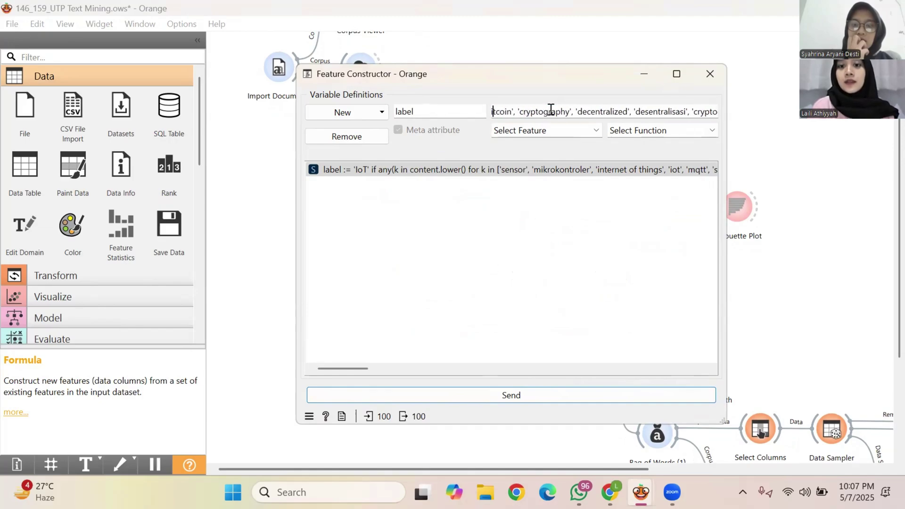
key("Left")
key("Left")
key("Left")
key("Left")
key("Left")
key("Left")
key("Left")
key("Left")
key("Left")
key("Left")
key("Left")
key("Left")
key("Left")
key("Left")
key("Left")
key("Left")
key("Left")
key("Left")
key("Left")
key("Left")
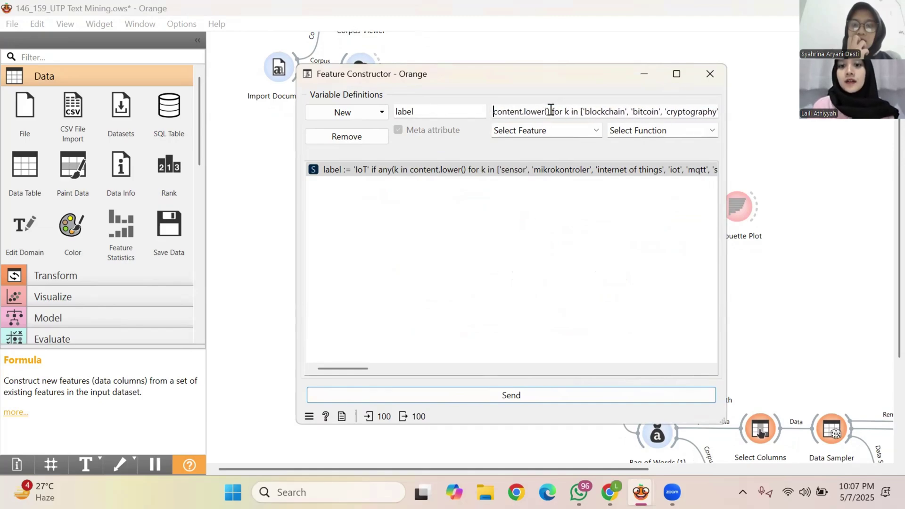
key("Left")
key("Left")
key("Left")
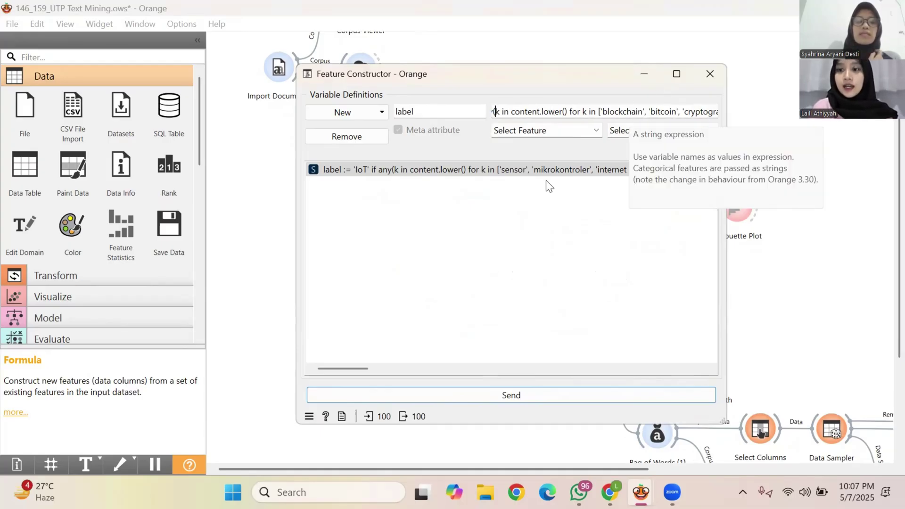
Step: Examine the Blockchain keywords and the category name assigned to them in the label expression, and close Feature Constructor
left_click(615, 112)
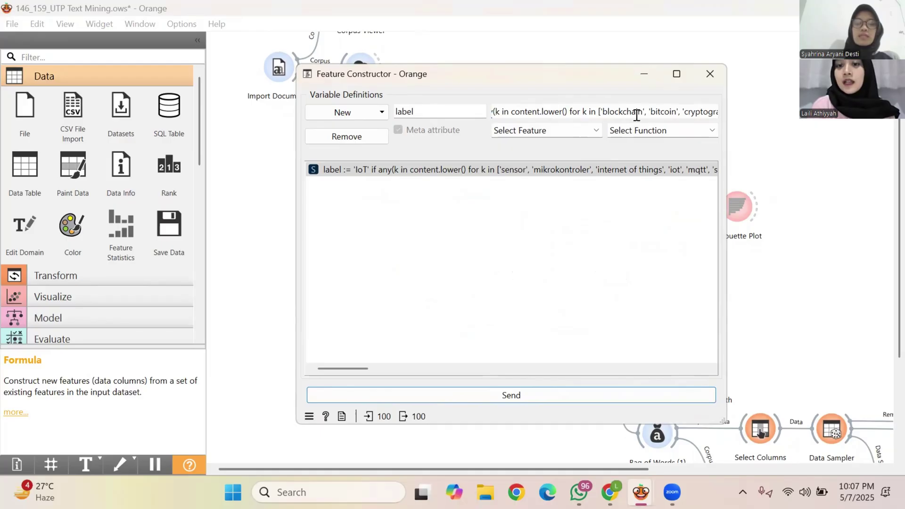
left_click(630, 111)
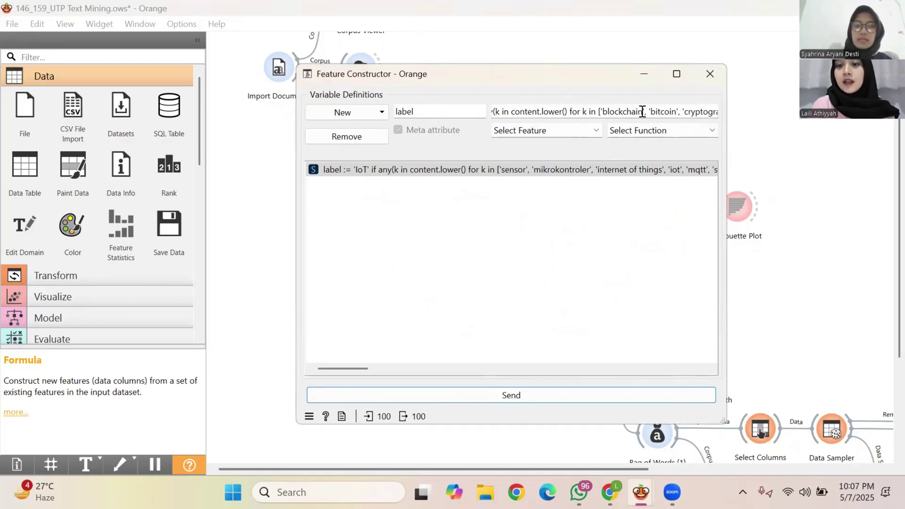
left_click_drag(643, 111, 601, 114)
left_click(660, 112)
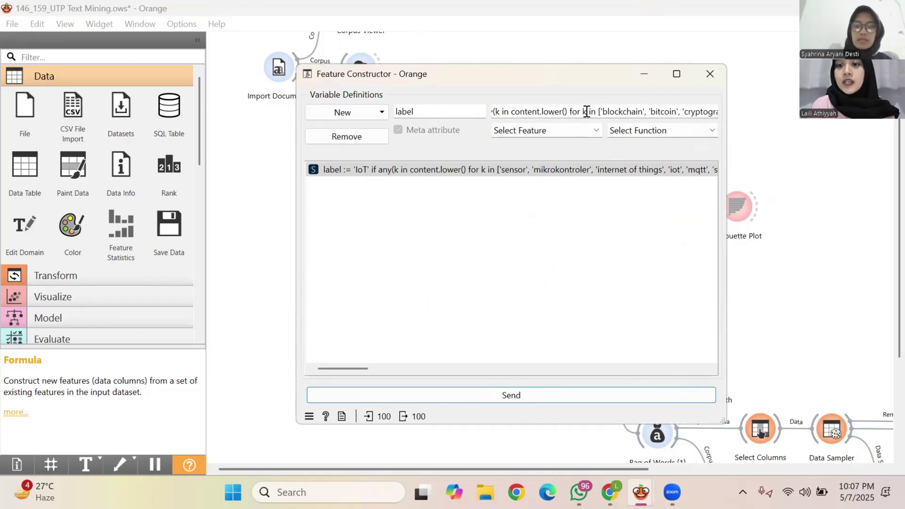
key("Left")
key("Left")
key("Left")
key("Left")
key("Left")
key("Left")
key("Left")
key("Left")
key("Left")
key("Left")
key("Left")
key("Left")
key("Left")
key("Left")
key("Left")
key("Left")
key("Left")
key("Left")
key("Left")
key("Left")
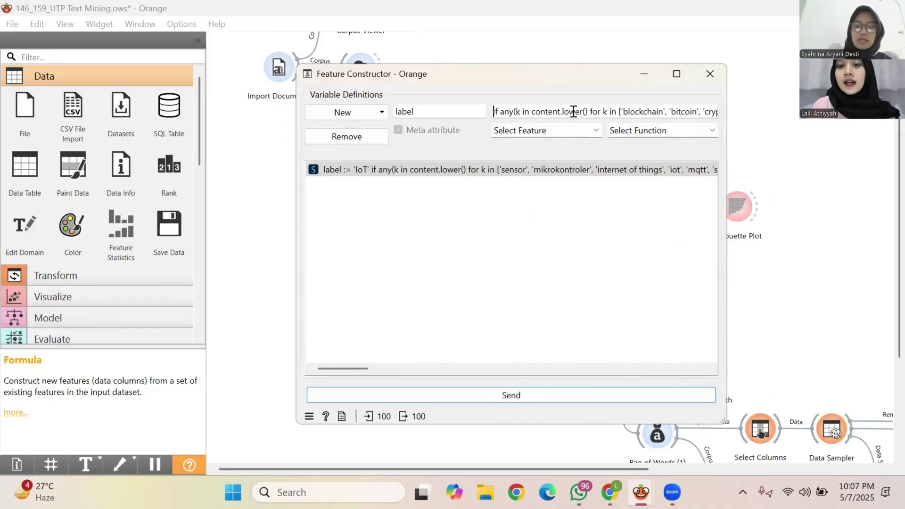
double_click(566, 112)
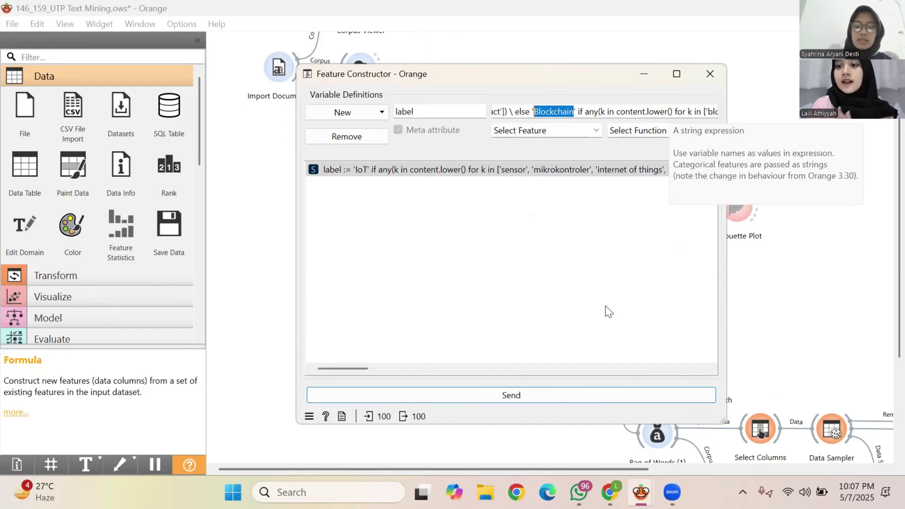
left_click(711, 74)
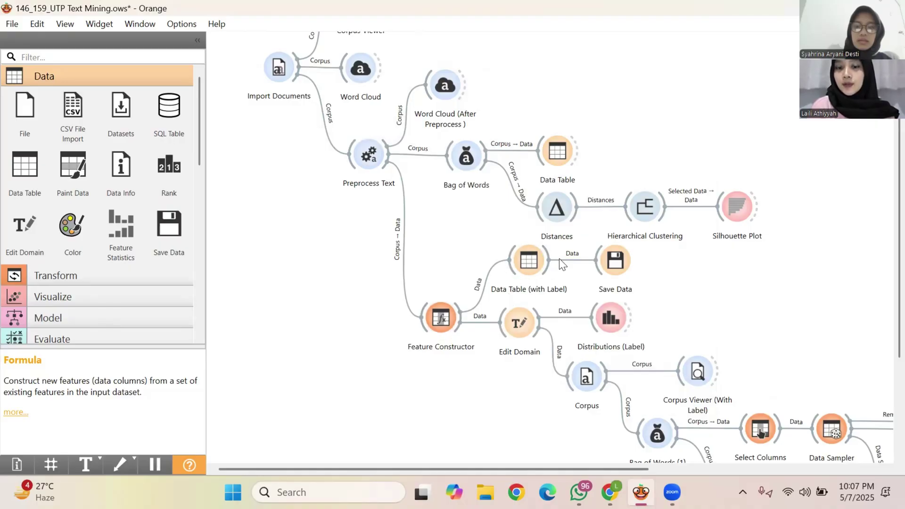
Step: Review the label column assigned to the documents in Data Table (with Label) and close the table
left_click(532, 257)
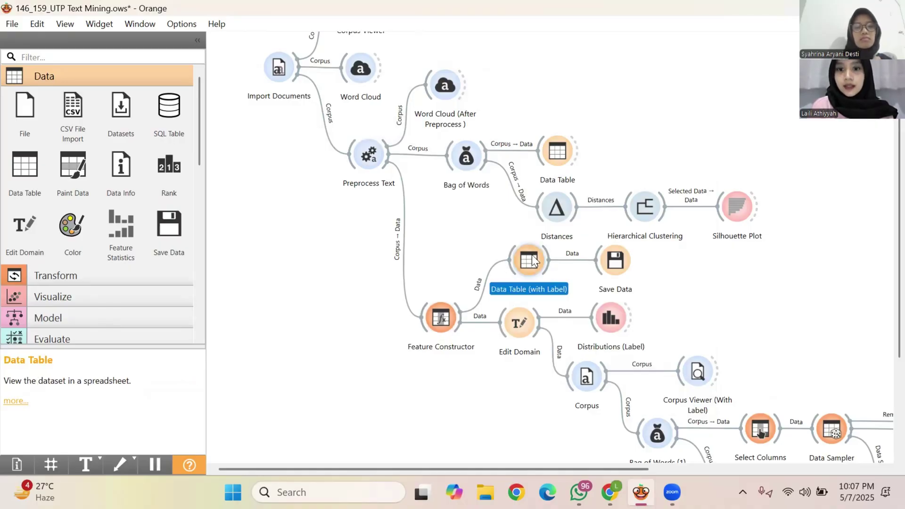
double_click(533, 259)
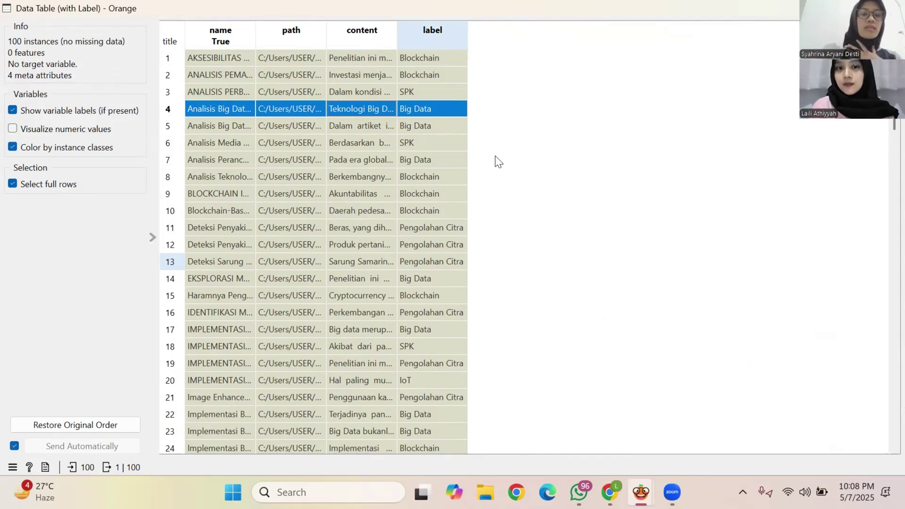
key("ctrl+w")
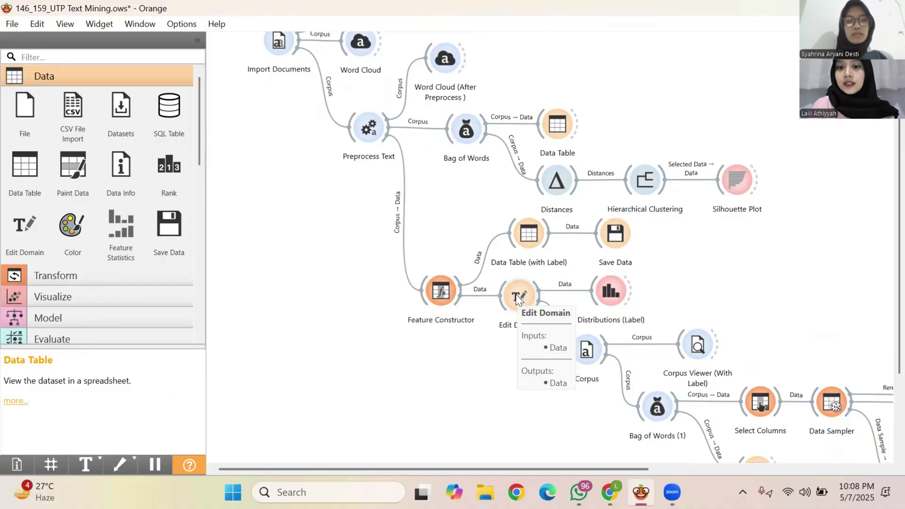
Step: Check the label variable's type and category values in the Edit Domain widget and close it
double_click(515, 294)
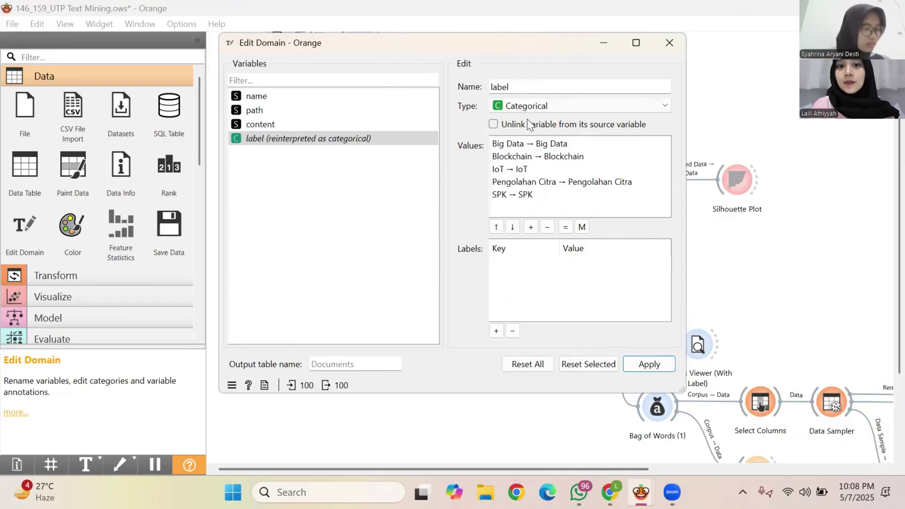
left_click(562, 144)
key("Escape")
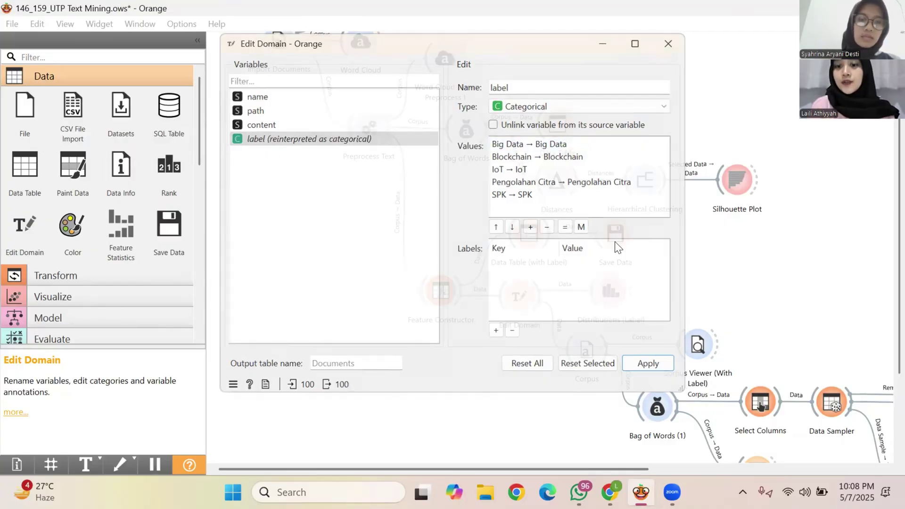
Step: Inspect the frequency of each label category in Distributions (Label) and close the chart
scroll(615, 241, "down", 2)
scroll(615, 241, "down", 1)
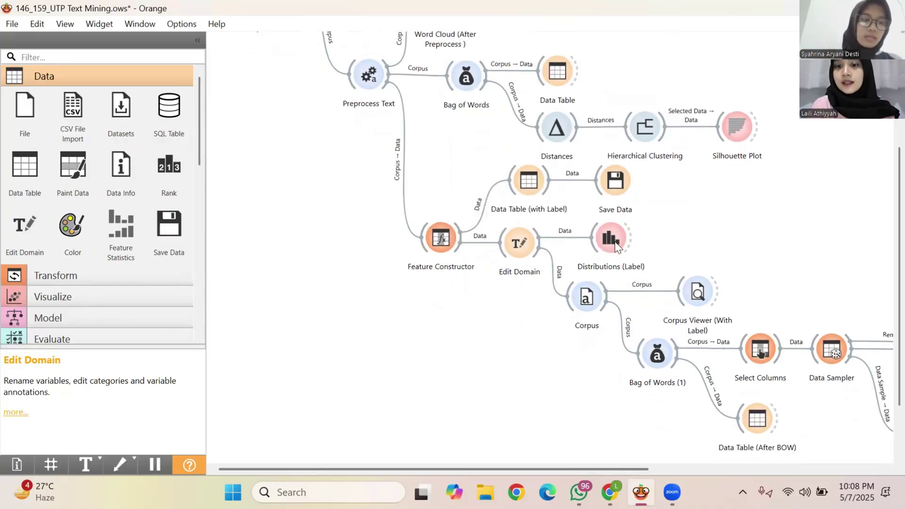
double_click(615, 241)
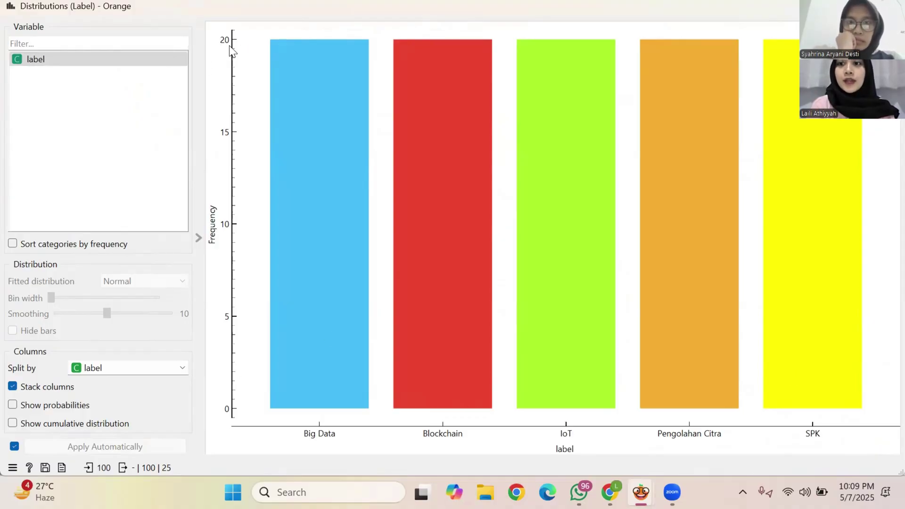
mouse_move(257, 45)
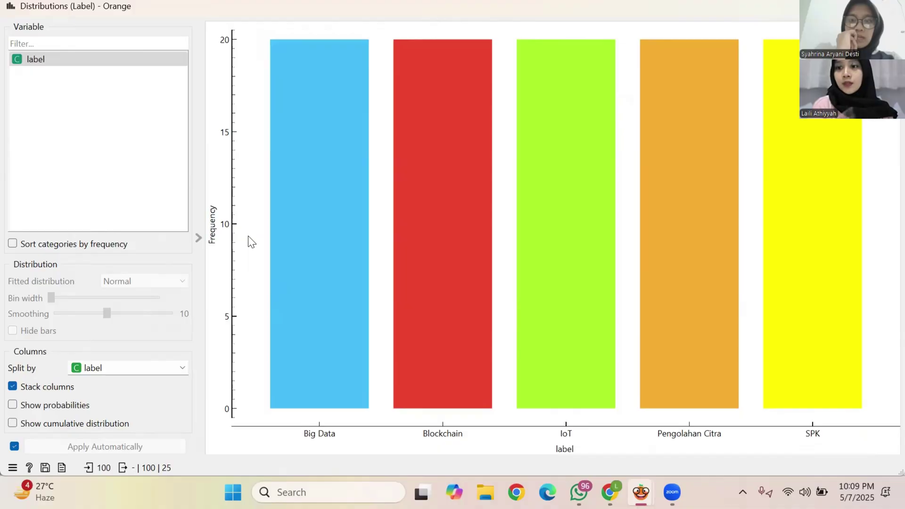
key("Escape")
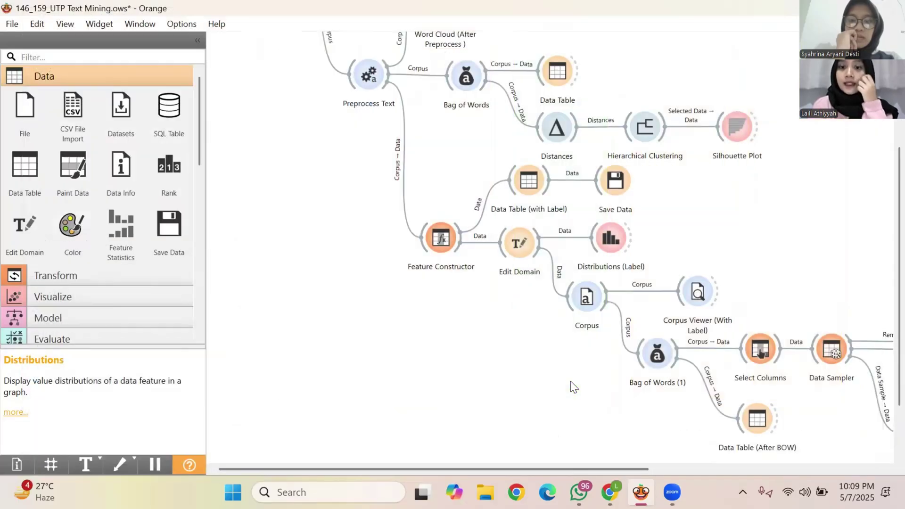
Step: Check the title variable, language and used text features in the Corpus widget and close it
scroll(571, 381, "right", 3)
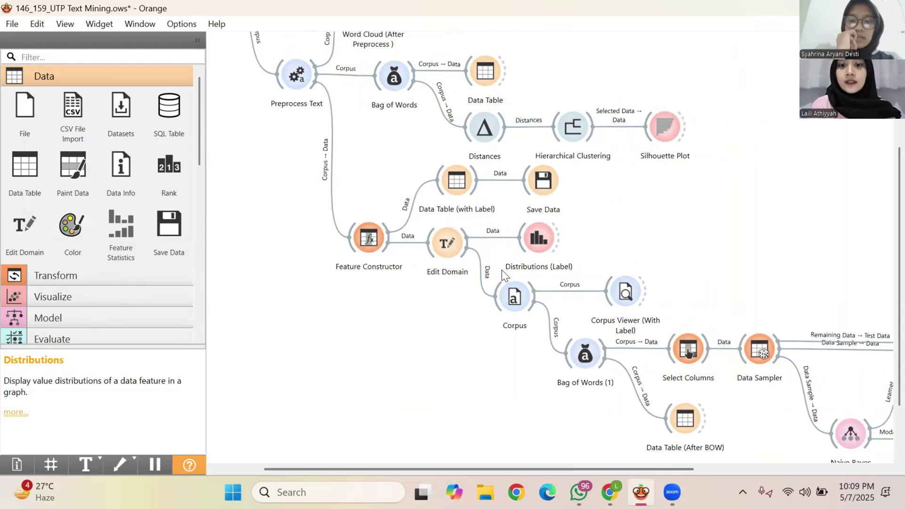
scroll(502, 270, "down", 1)
double_click(513, 266)
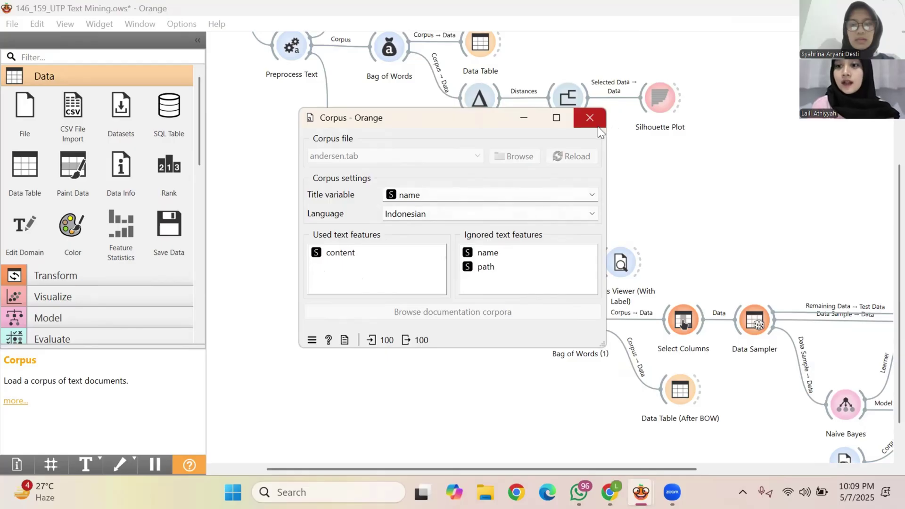
left_click(589, 117)
Step: Read the content and label of the first and last documents in Corpus Viewer (With Label) and close it
scroll(534, 266, "right", 3)
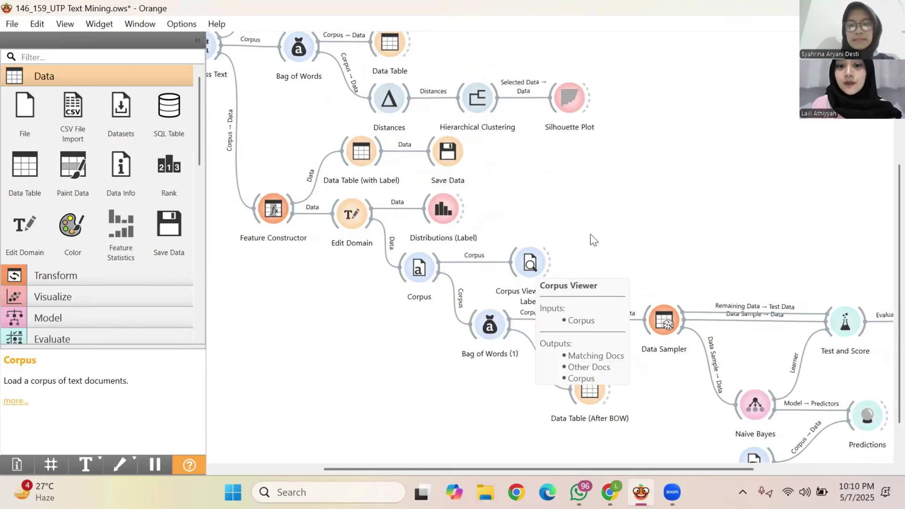
left_click(524, 250)
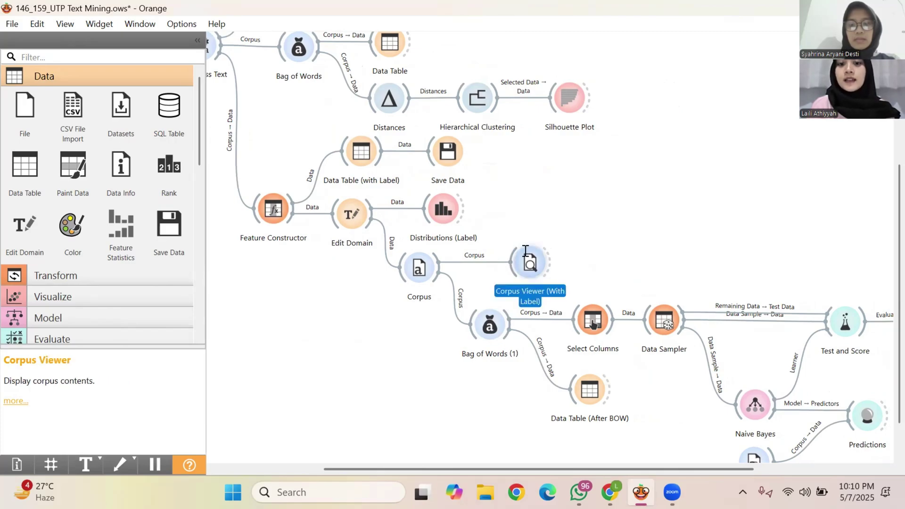
double_click(525, 251)
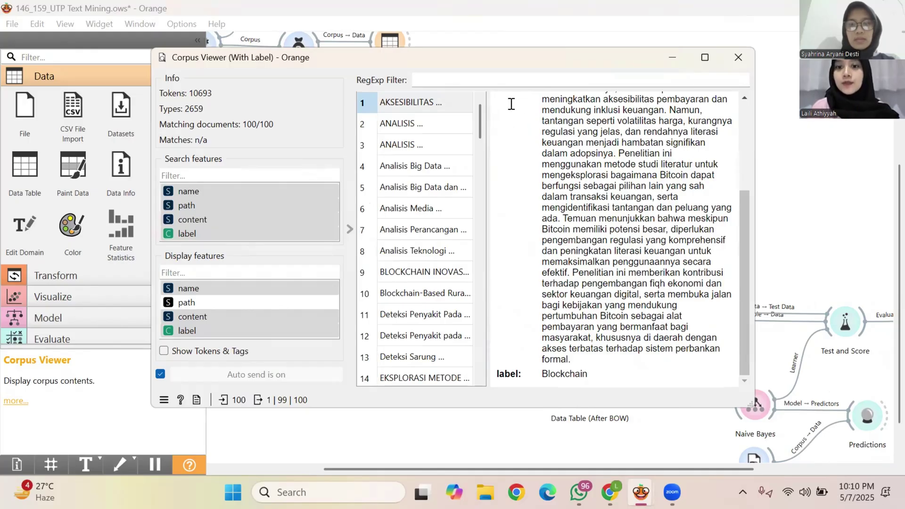
scroll(519, 107, "up", 4)
scroll(579, 161, "up", 1)
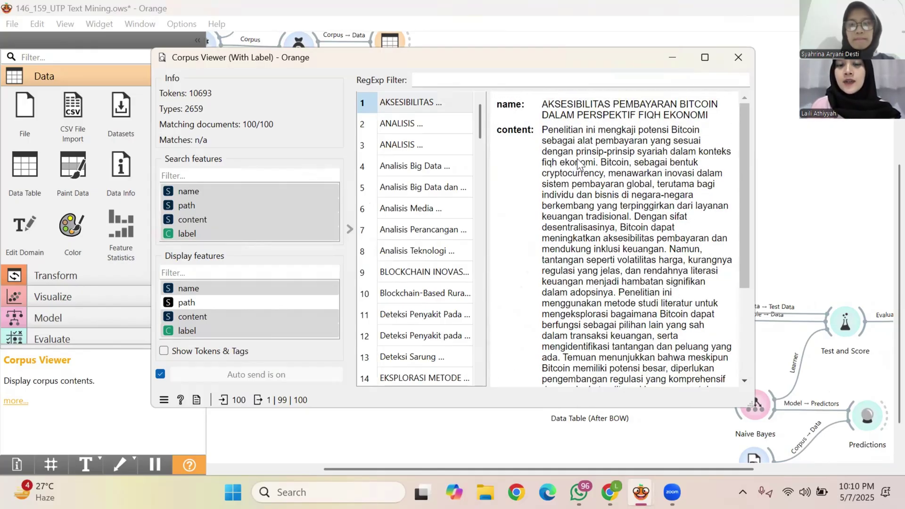
scroll(506, 383, "down", 4)
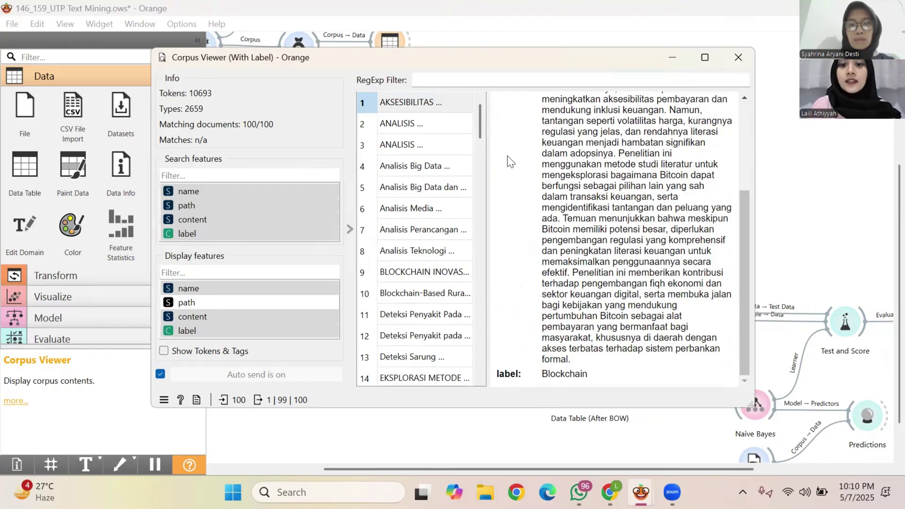
scroll(470, 374, "down", 20)
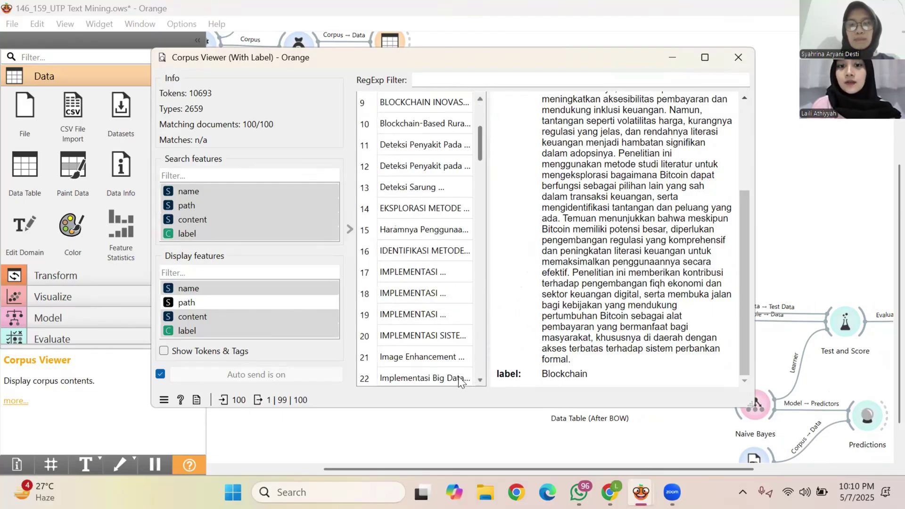
left_click(446, 378)
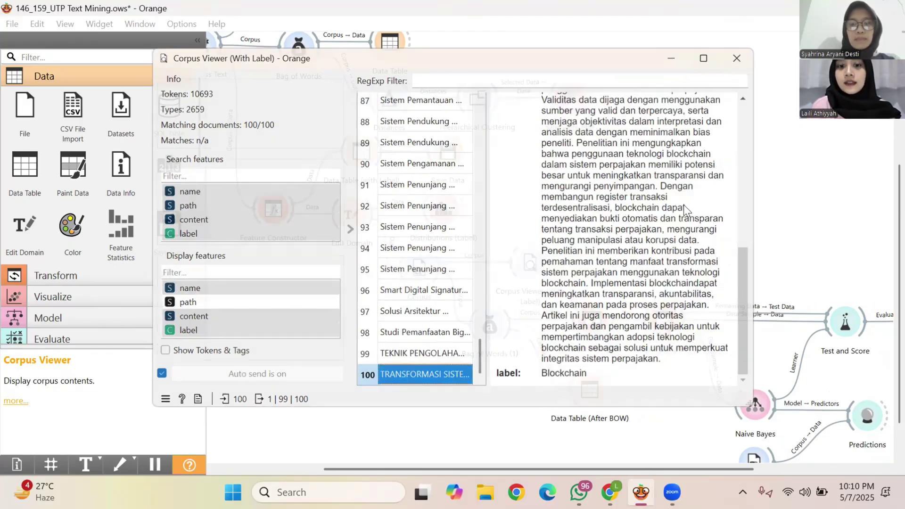
key("Escape")
Step: Check the term frequency, document frequency and regularization settings in Bag of Words (1) and close it
scroll(684, 205, "down", 1)
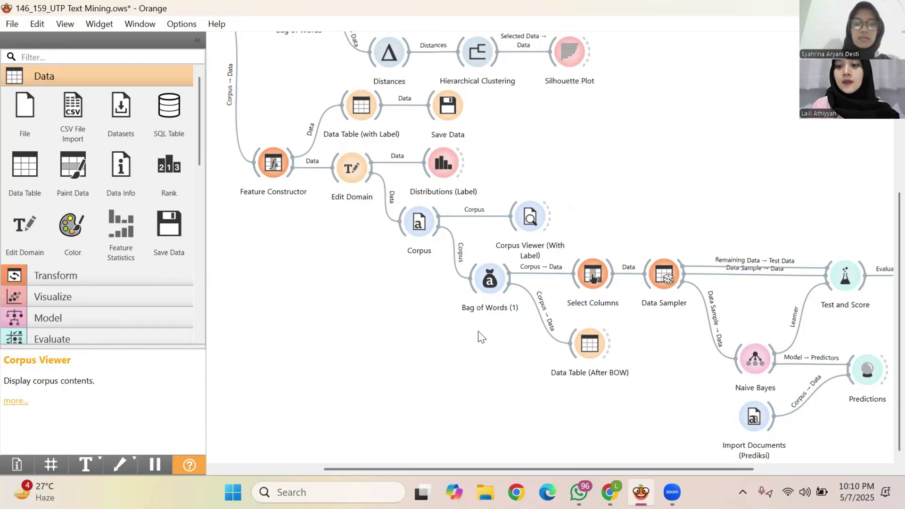
double_click(483, 281)
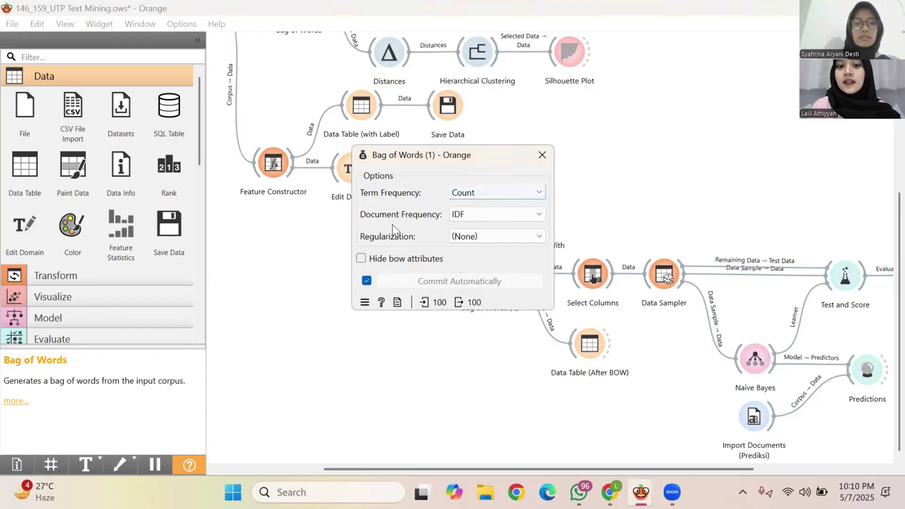
left_click(547, 158)
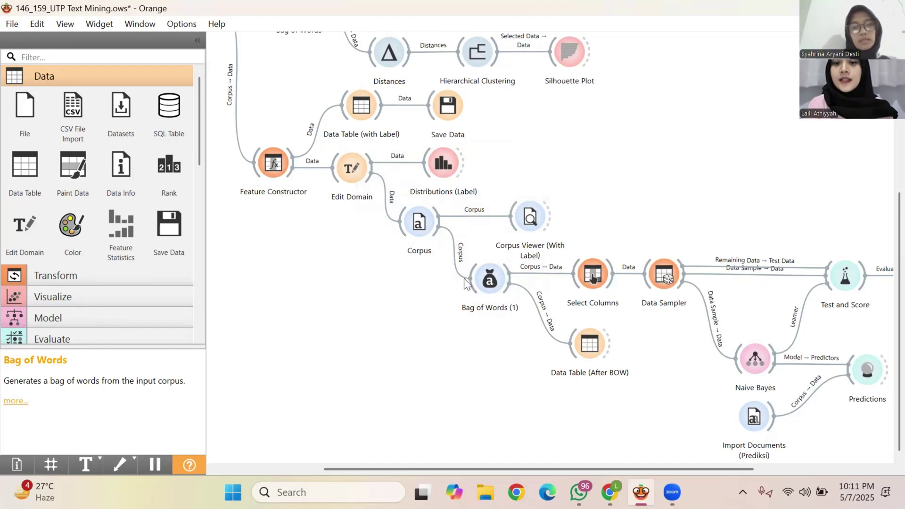
Step: Open Data Table (After BOW) and widen the bag-of-words feature column to read the word weights
double_click(591, 344)
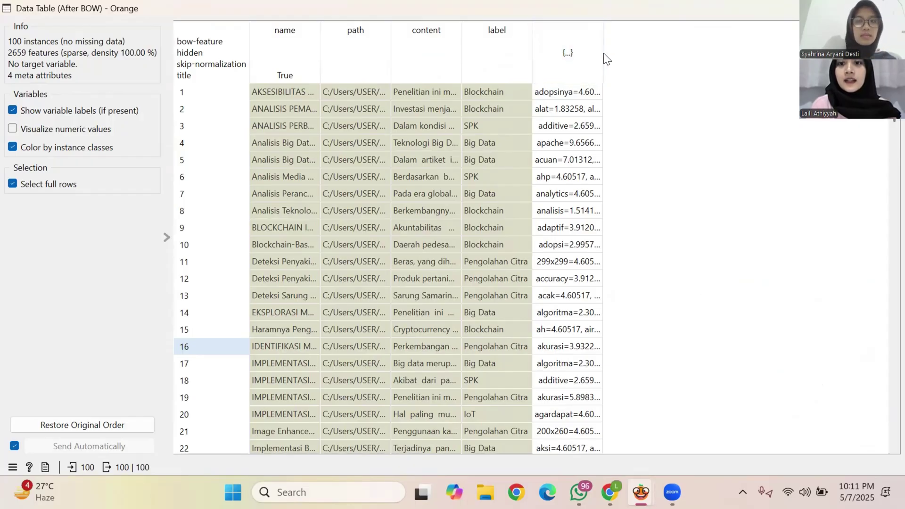
left_click_drag(602, 52, 672, 53)
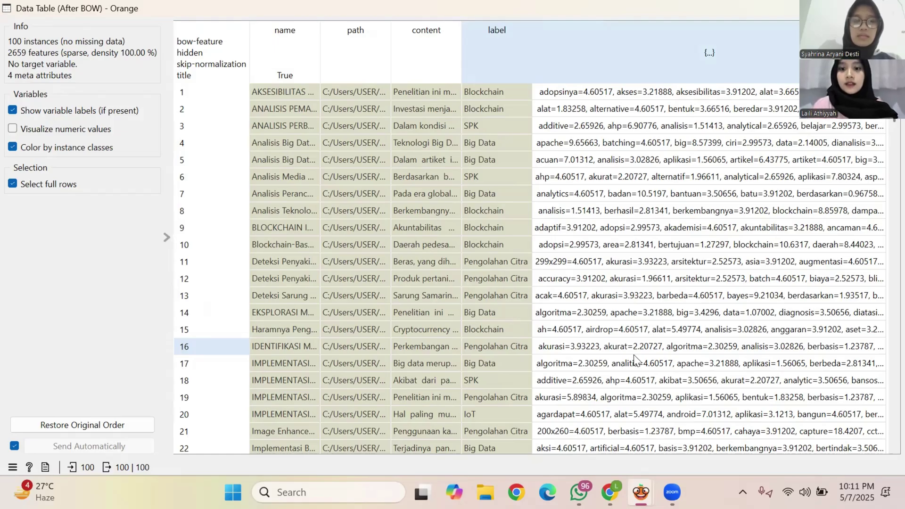
Step: Close Data Table (After BOW), review the feature, target and meta assignments in Select Columns and close it
key("ctrl+w")
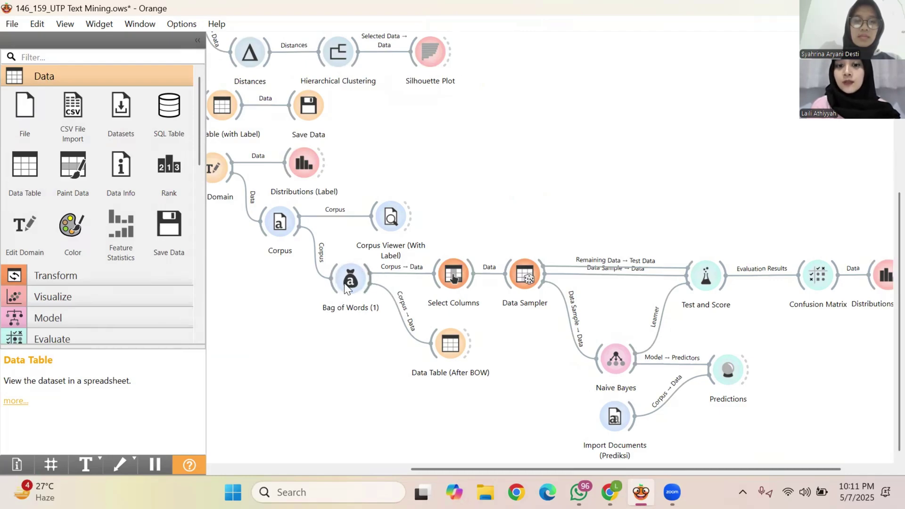
left_click(452, 276)
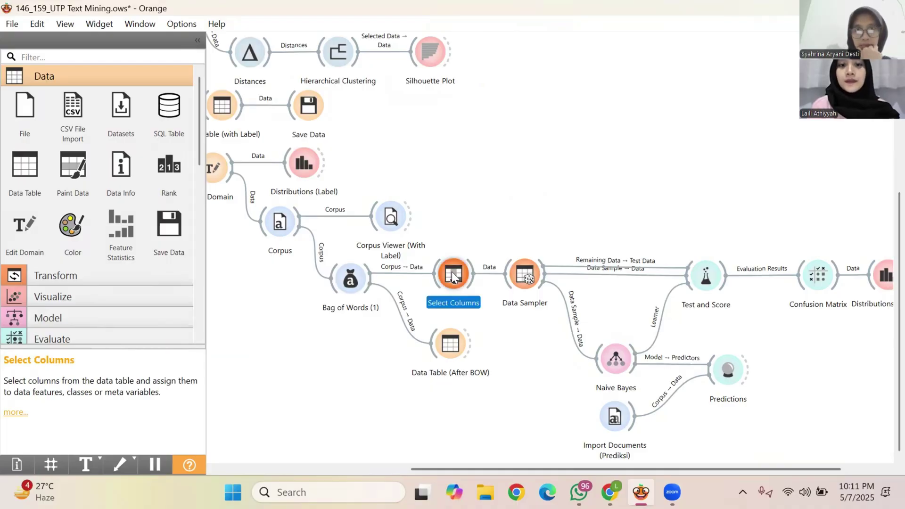
double_click(452, 276)
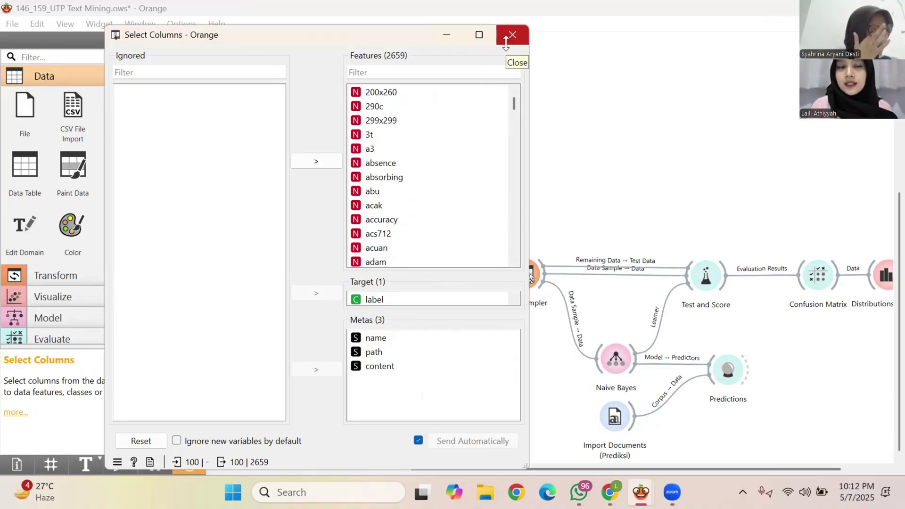
left_click(506, 40)
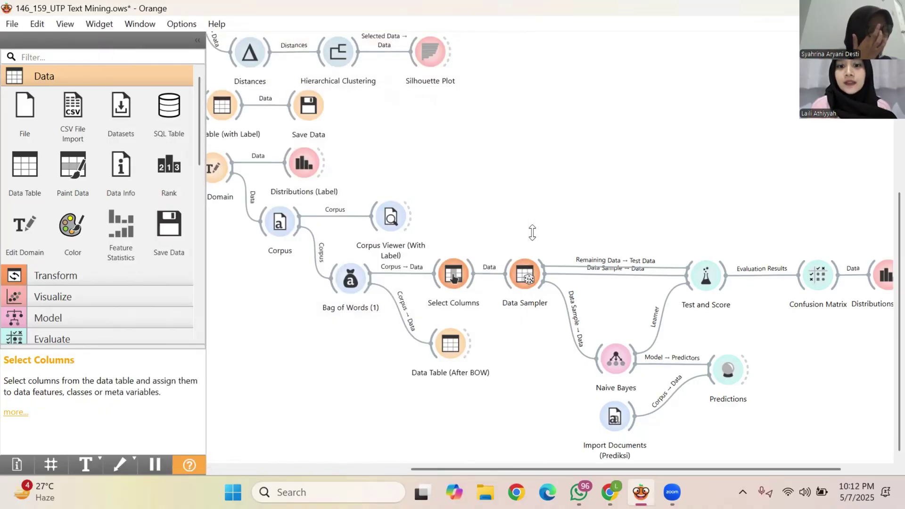
Step: Check the sampling type, fixed proportion and sampling options in Data Sampler and close it
scroll(532, 232, "right", 2)
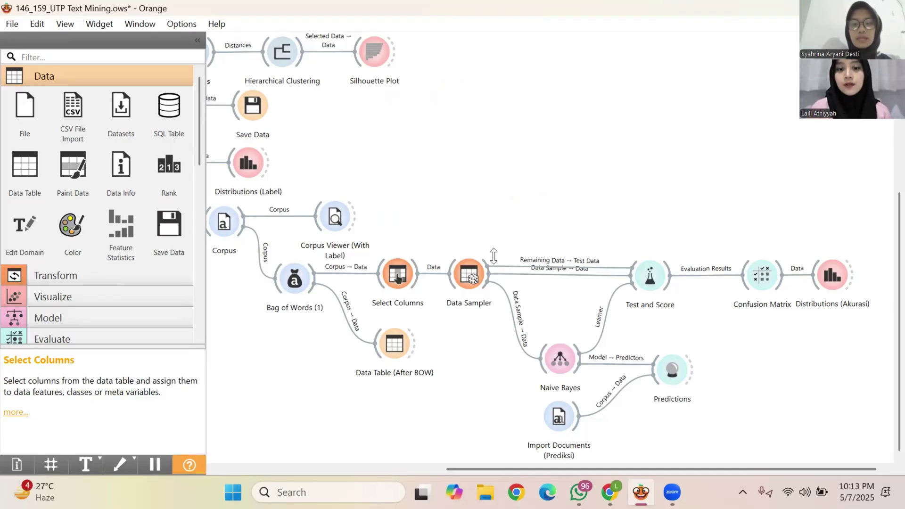
double_click(473, 276)
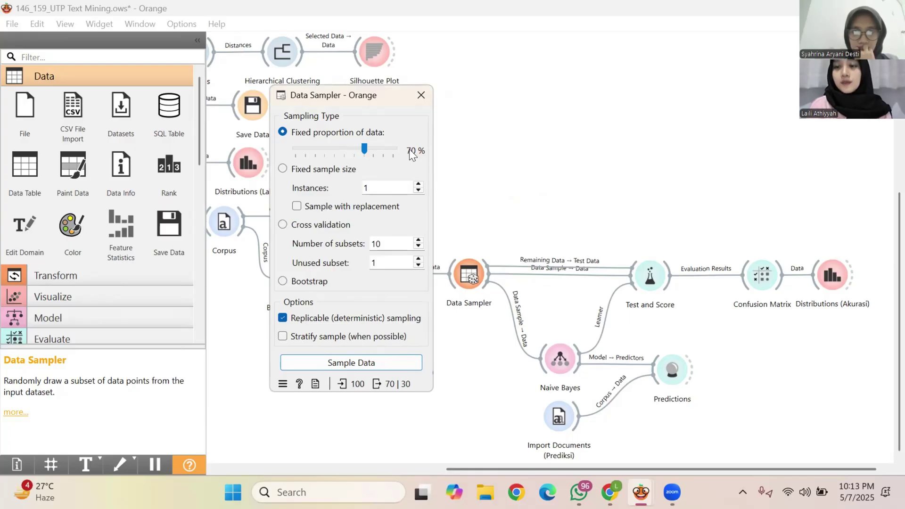
left_click(421, 95)
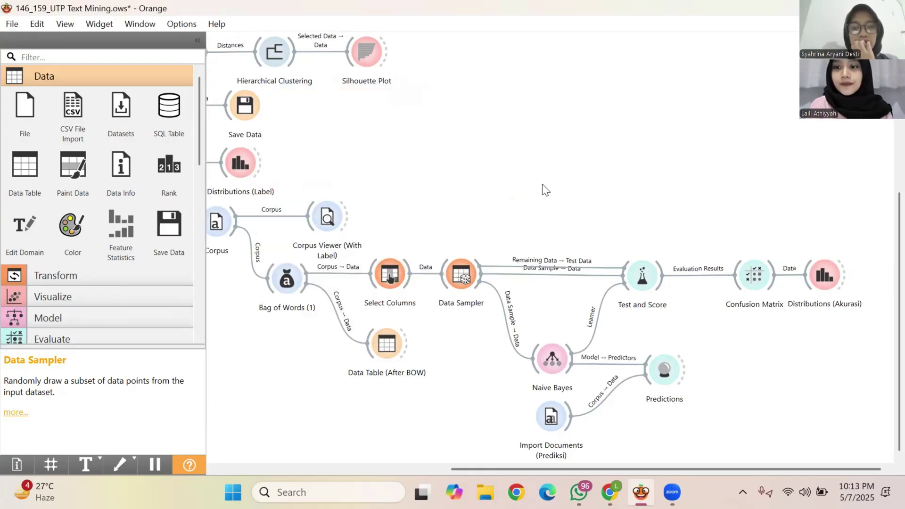
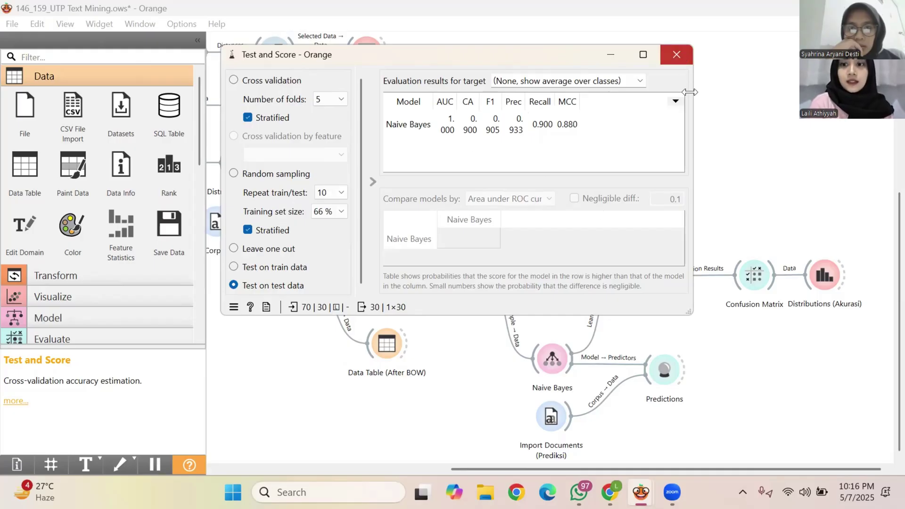
Step: Close Test and Score, examine the Naive Bayes predicted proportions per class in Confusion Matrix and close it
key("ctrl+w")
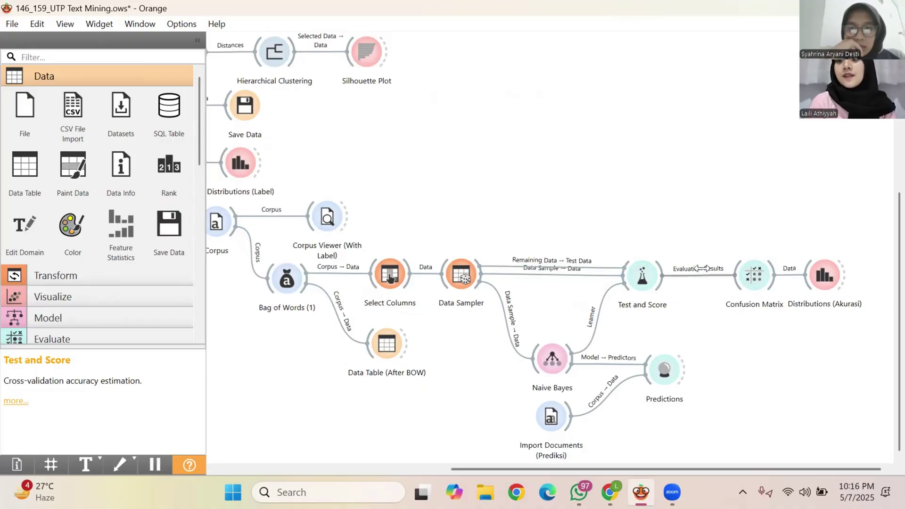
left_click(747, 283)
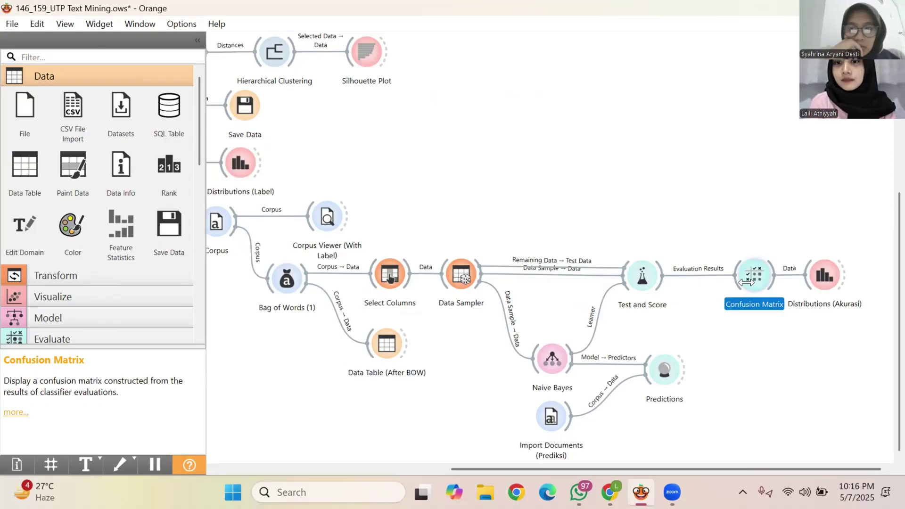
double_click(746, 283)
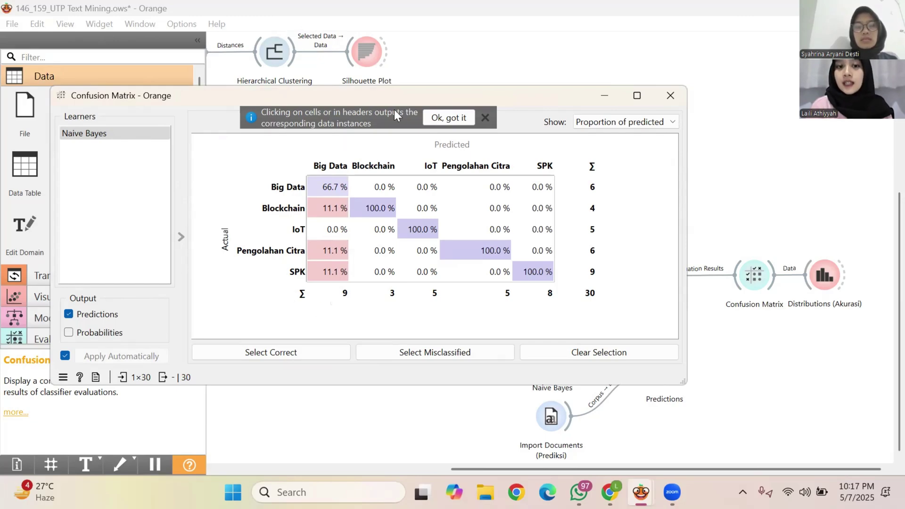
left_click(671, 96)
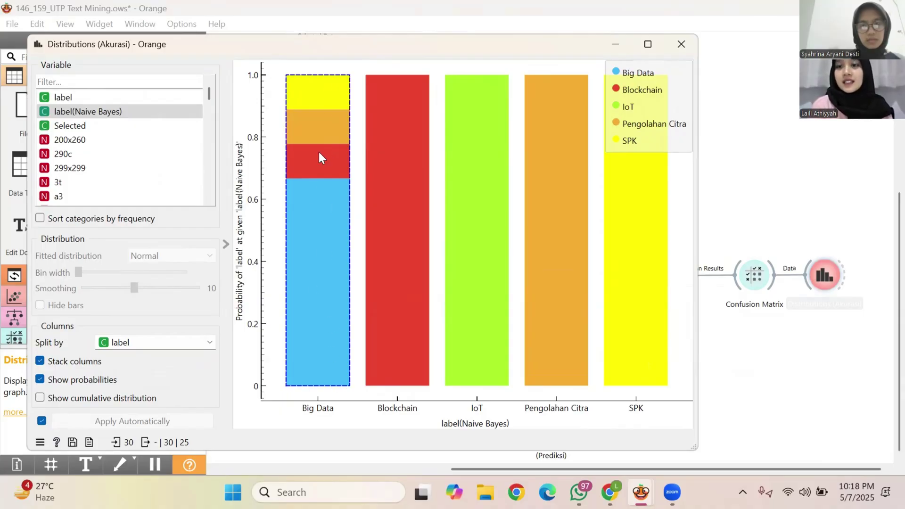
Step: Close Distributions (Akurasi), check the source folder and language in Import Documents (Prediksi) and close it
left_click(689, 48)
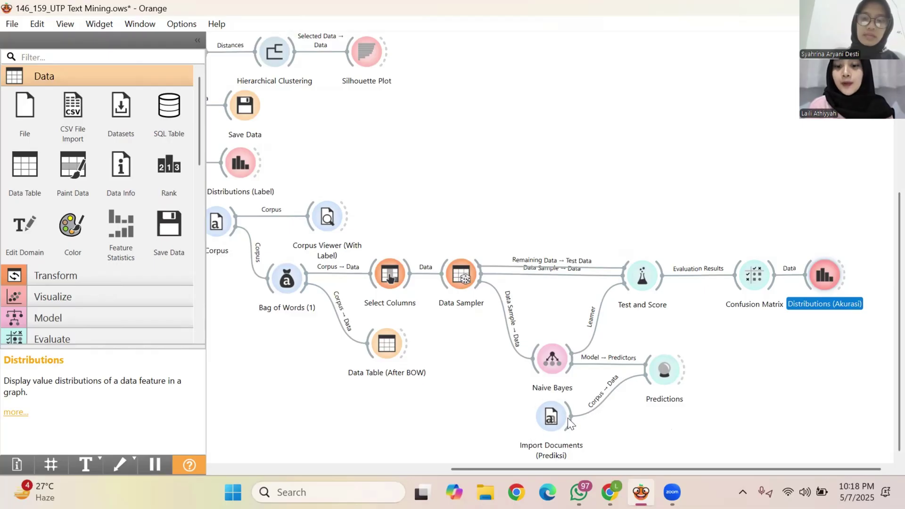
double_click(553, 419)
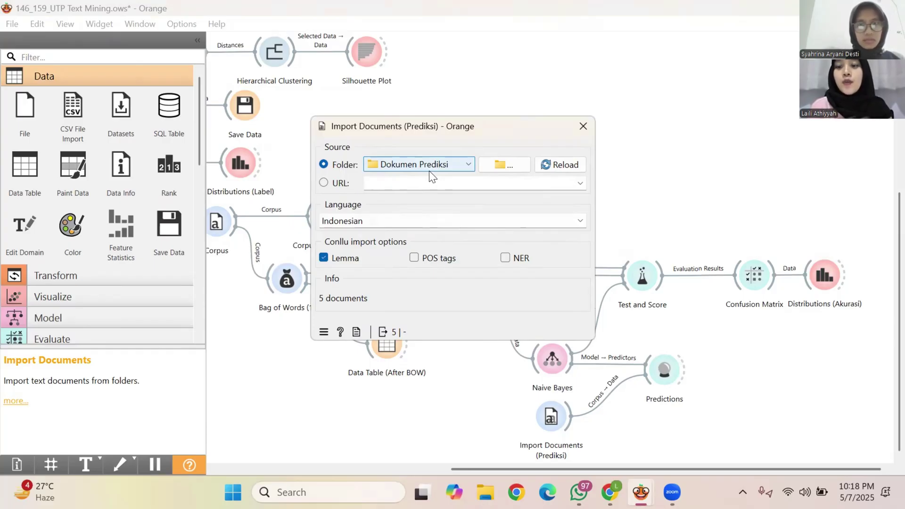
left_click(583, 127)
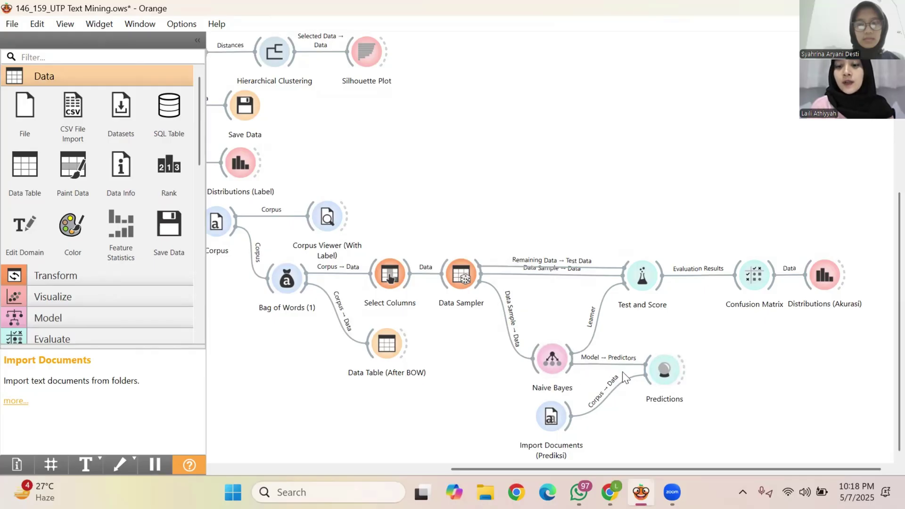
Step: Review the Naive Bayes class and probabilities for each of the five documents in Predictions and close it
double_click(662, 369)
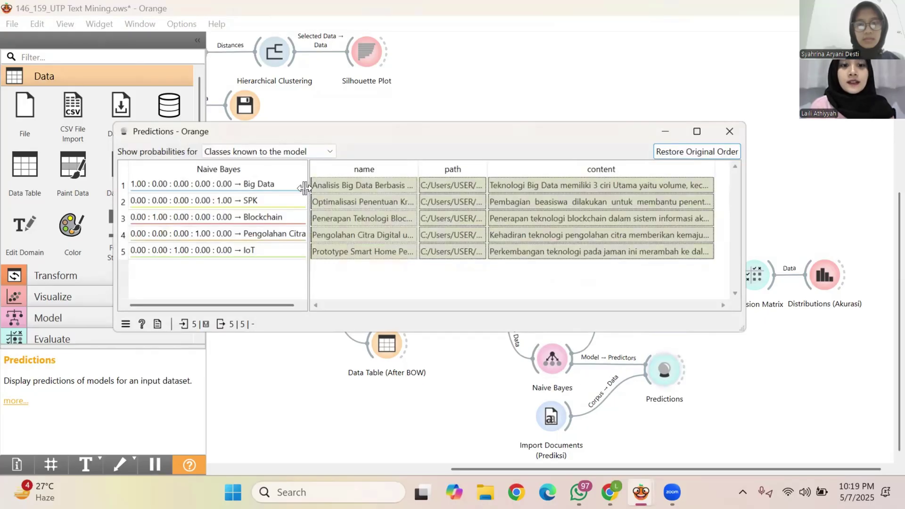
mouse_move(304, 188)
left_mouse_down()
mouse_move(282, 187)
mouse_move(304, 191)
left_mouse_up()
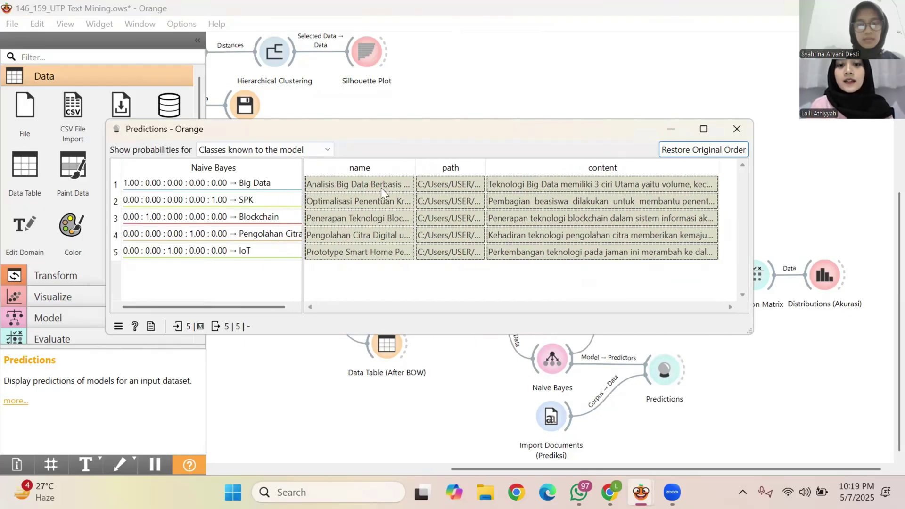
left_click(352, 181)
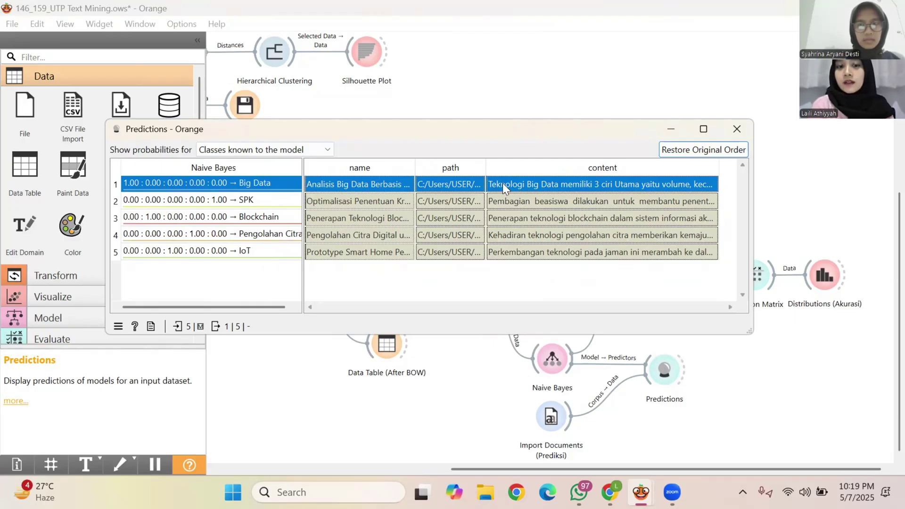
left_click(273, 199)
left_click(285, 214)
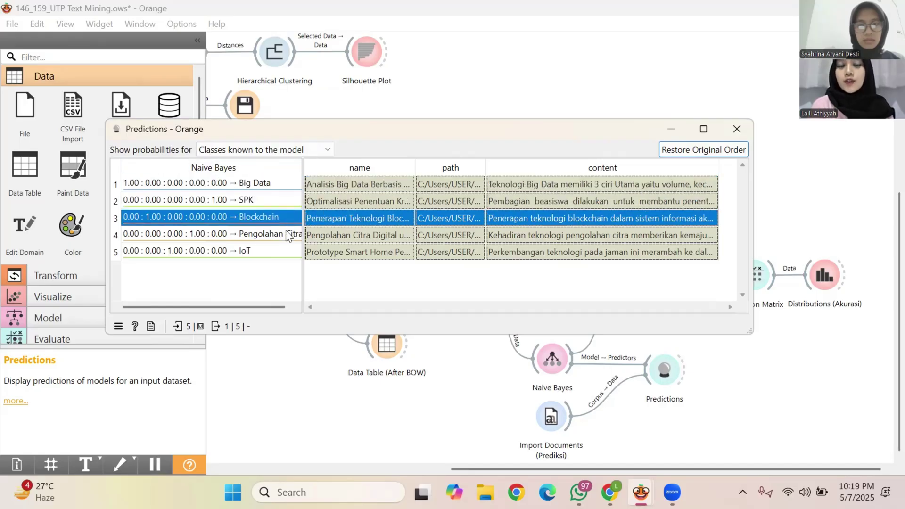
left_click(284, 233)
left_click(279, 246)
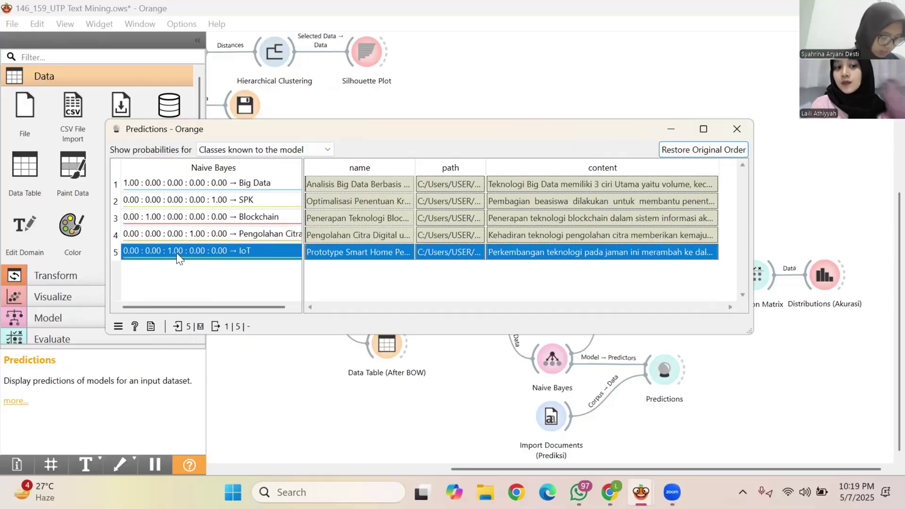
left_click(409, 271)
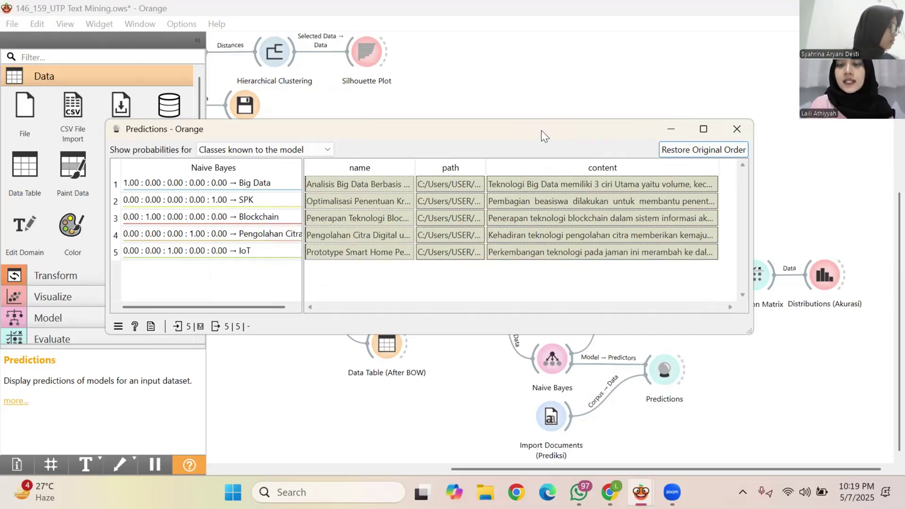
left_click_drag(542, 130, 470, 87)
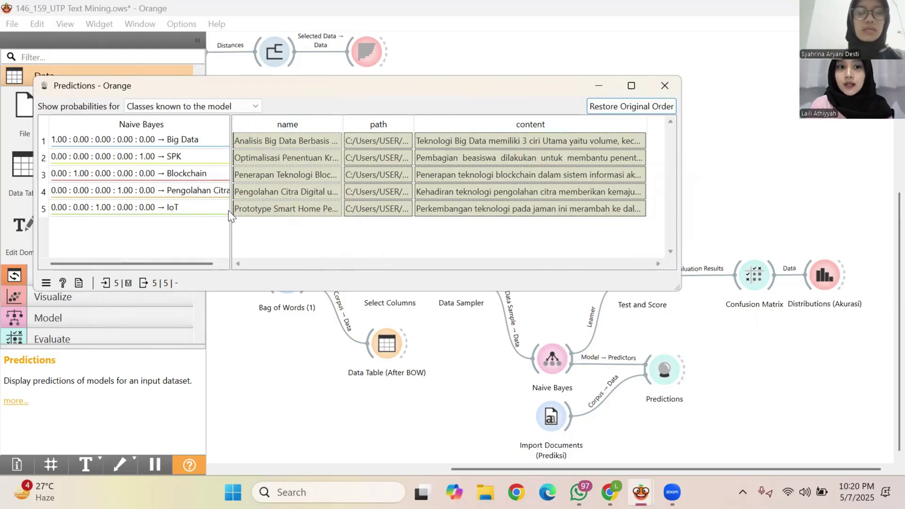
left_click(669, 90)
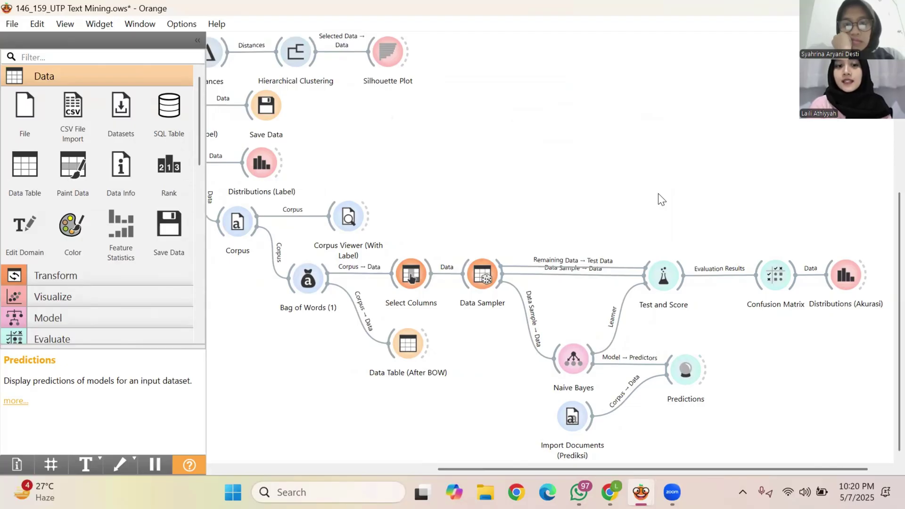
Step: Bring the whole workflow into view, from Import Documents through to Distributions (Akurasi) and Predictions
scroll(658, 198, "left", 1)
scroll(658, 198, "left", 1)
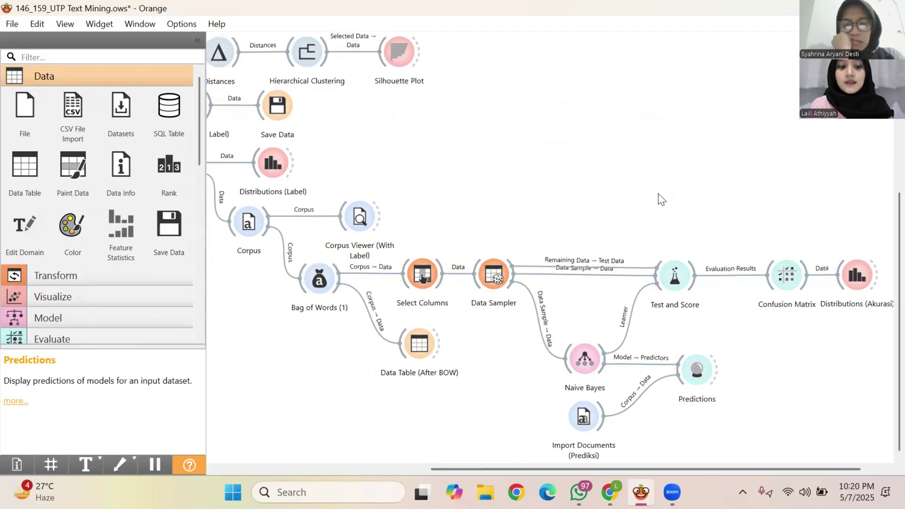
scroll(659, 194, "down", 2)
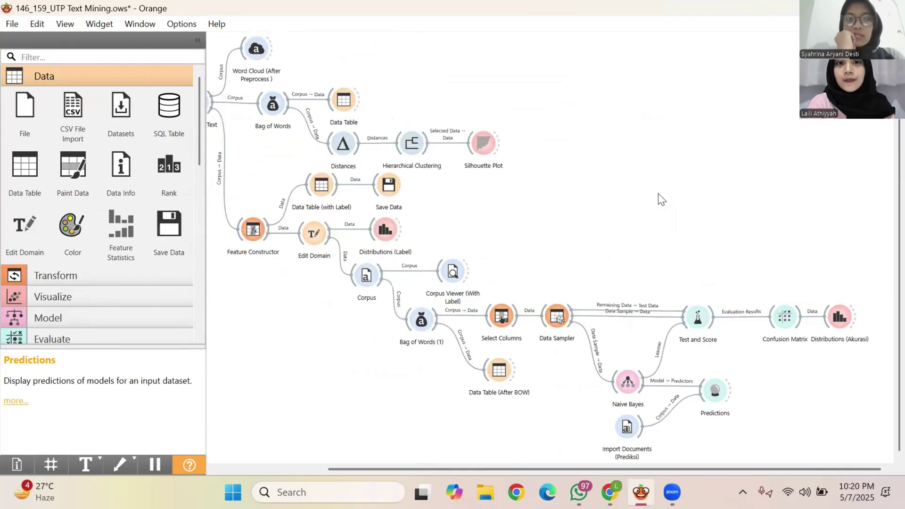
scroll(658, 199, "left", 3)
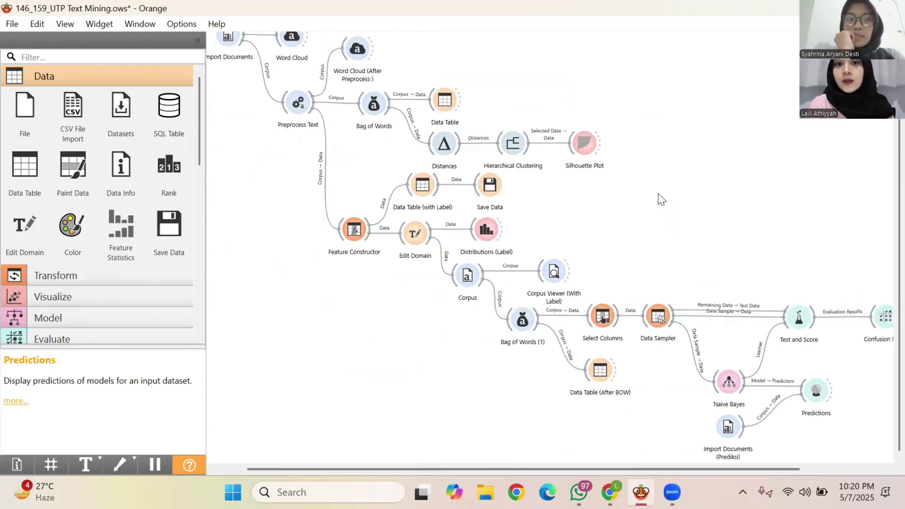
scroll(658, 193, "right", 2)
scroll(658, 200, "down", 1)
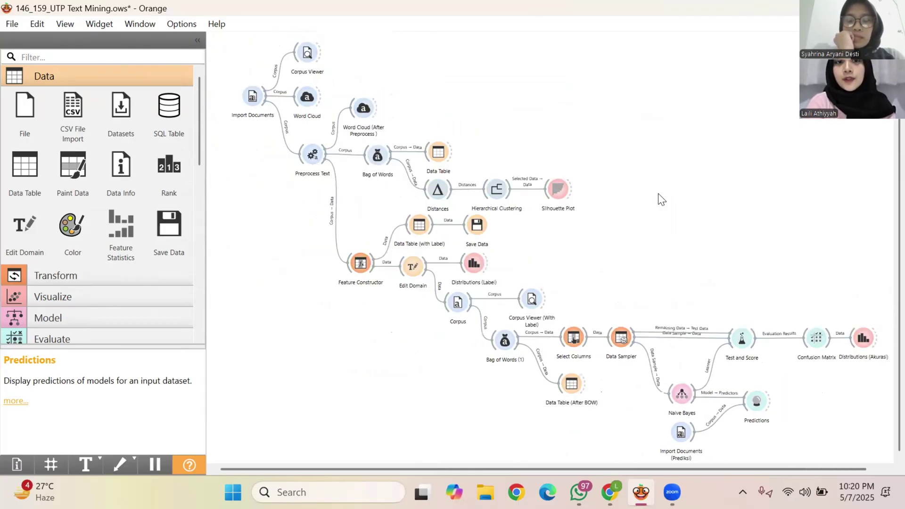